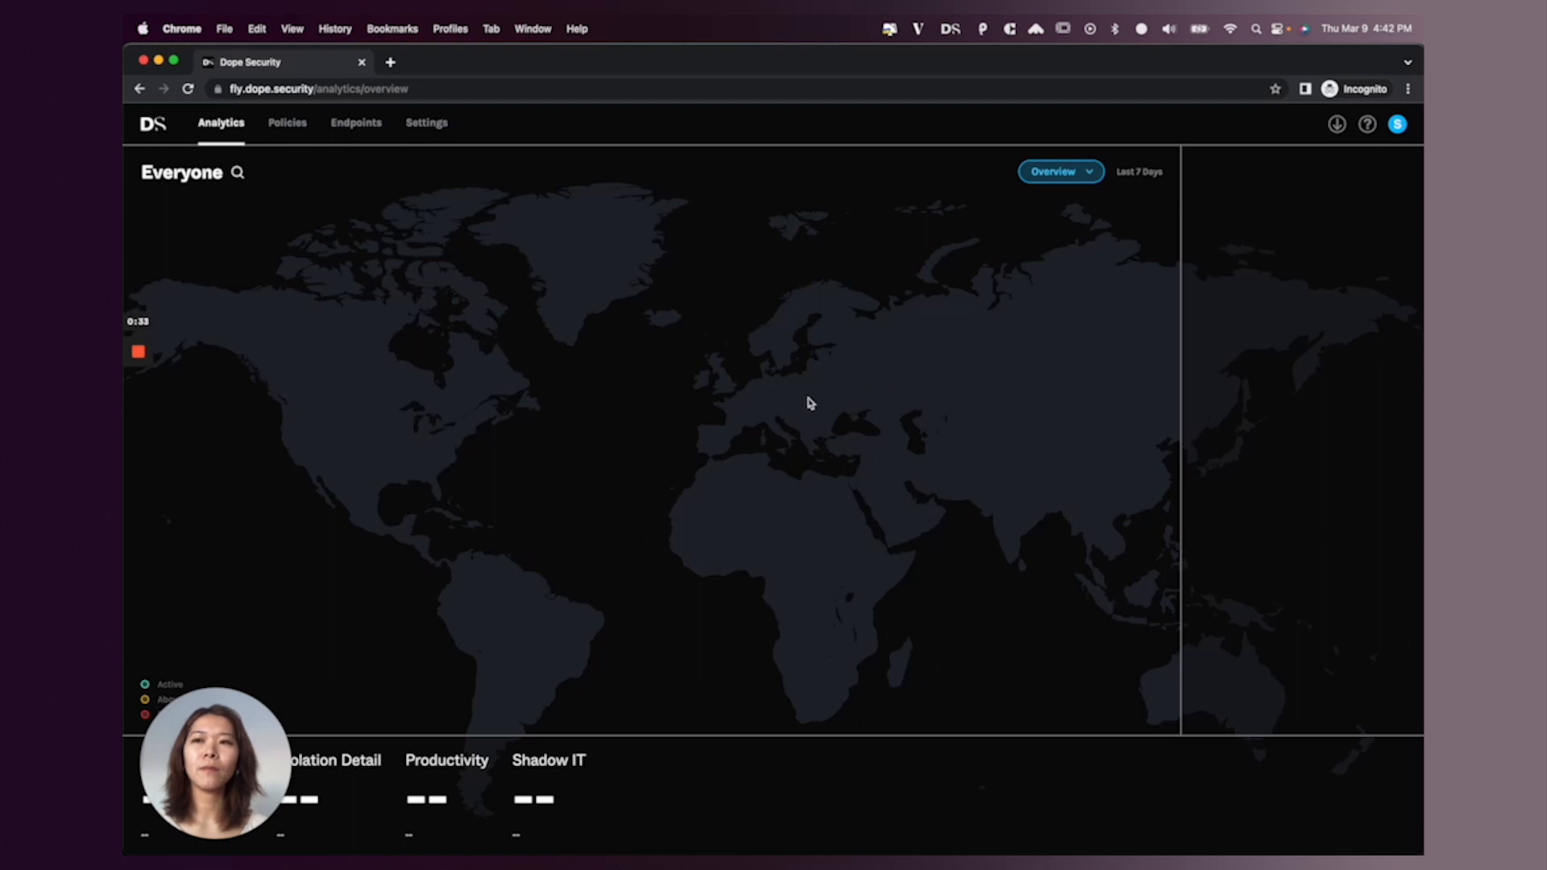
Open the Base Policy's content categories and expand Illegal to review its subcategories.
{"action": "left_click", "coordinate": [288, 128]}
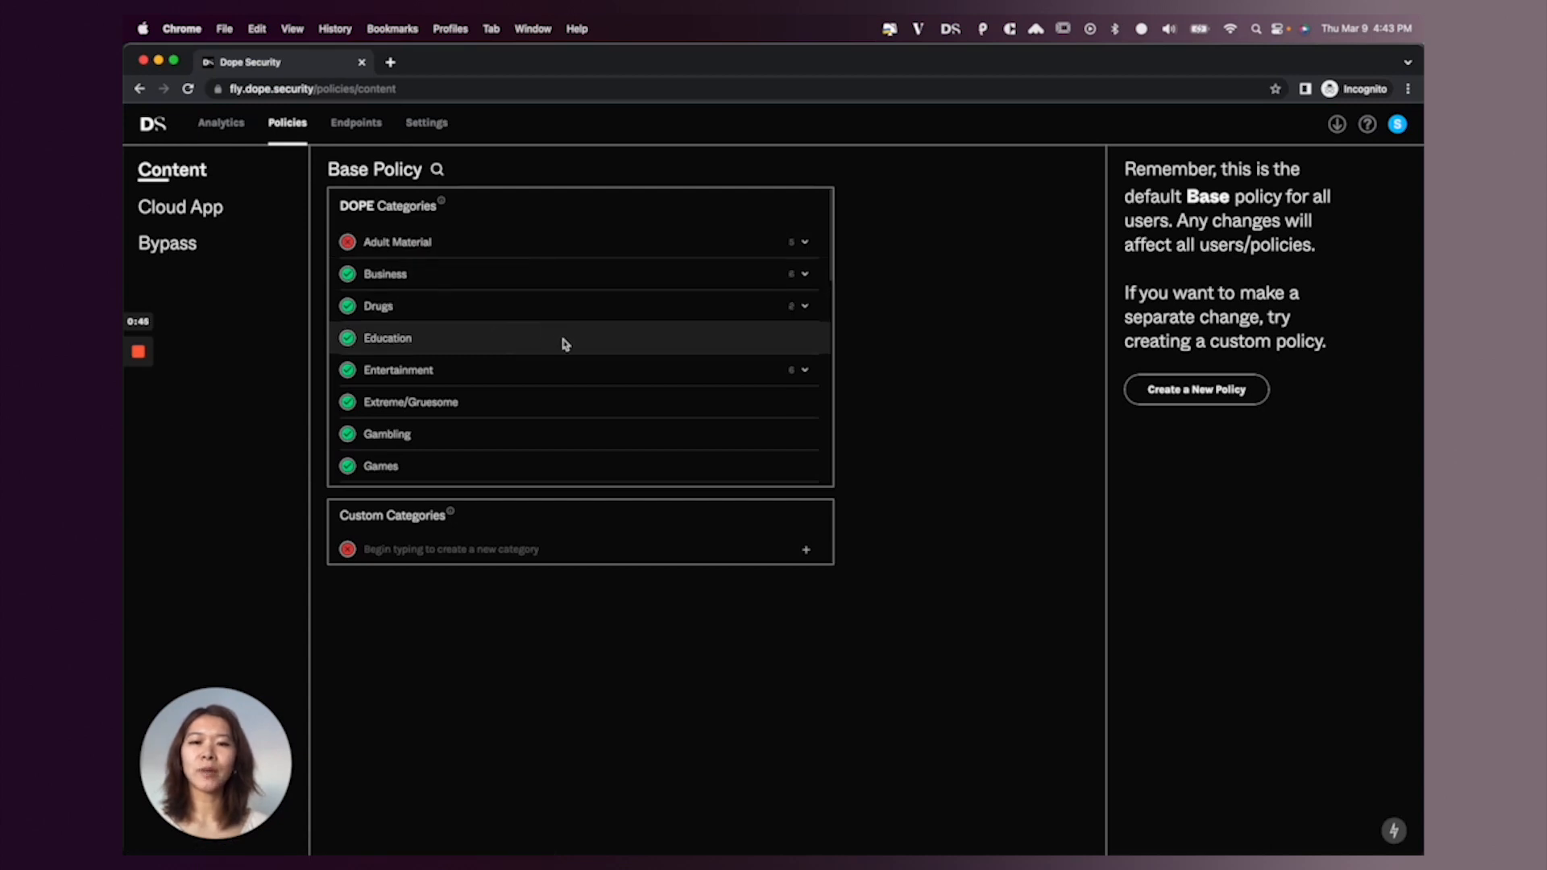
{"action": "scroll", "coordinate": [564, 344], "scroll_direction": "down", "scroll_amount": 4}
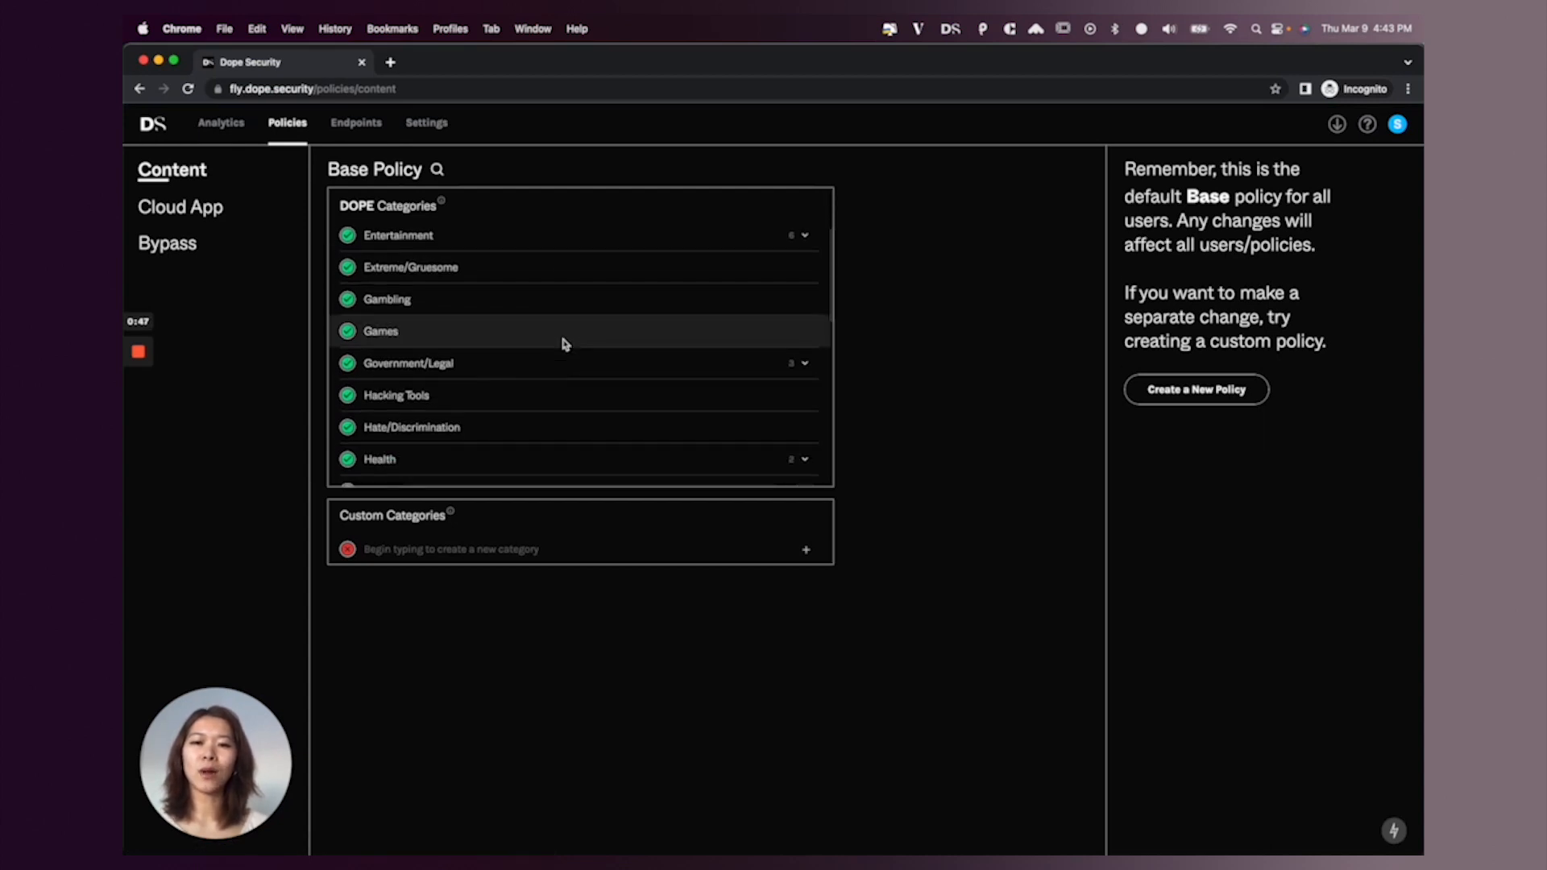
{"action": "scroll", "coordinate": [579, 385], "scroll_direction": "down", "scroll_amount": 5}
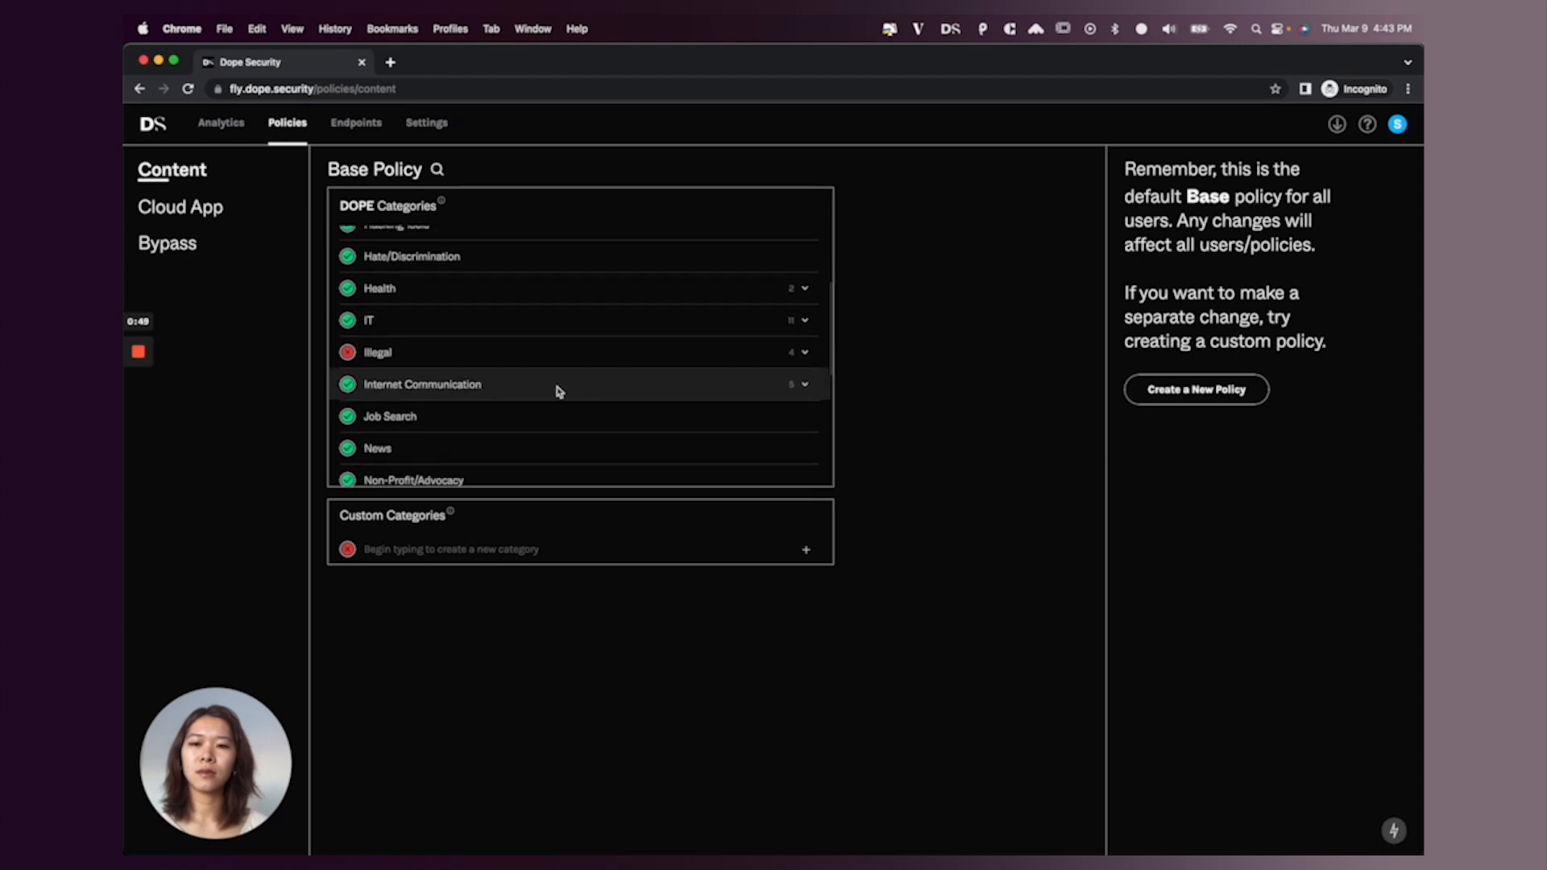
{"action": "left_click", "coordinate": [515, 357]}
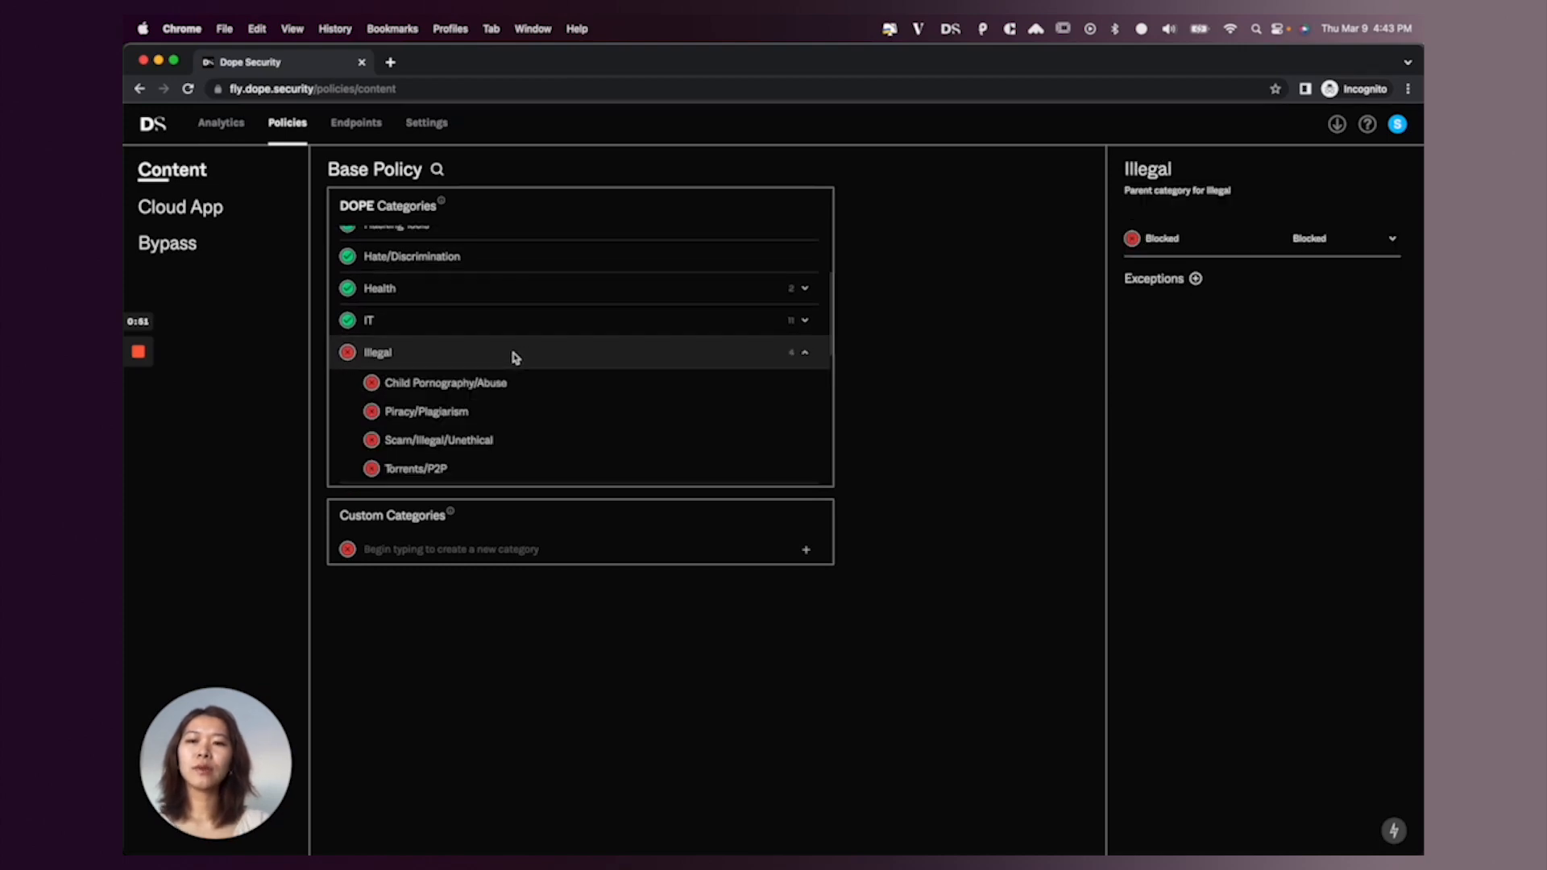
{"action": "scroll", "coordinate": [515, 357], "scroll_direction": "down", "scroll_amount": 3}
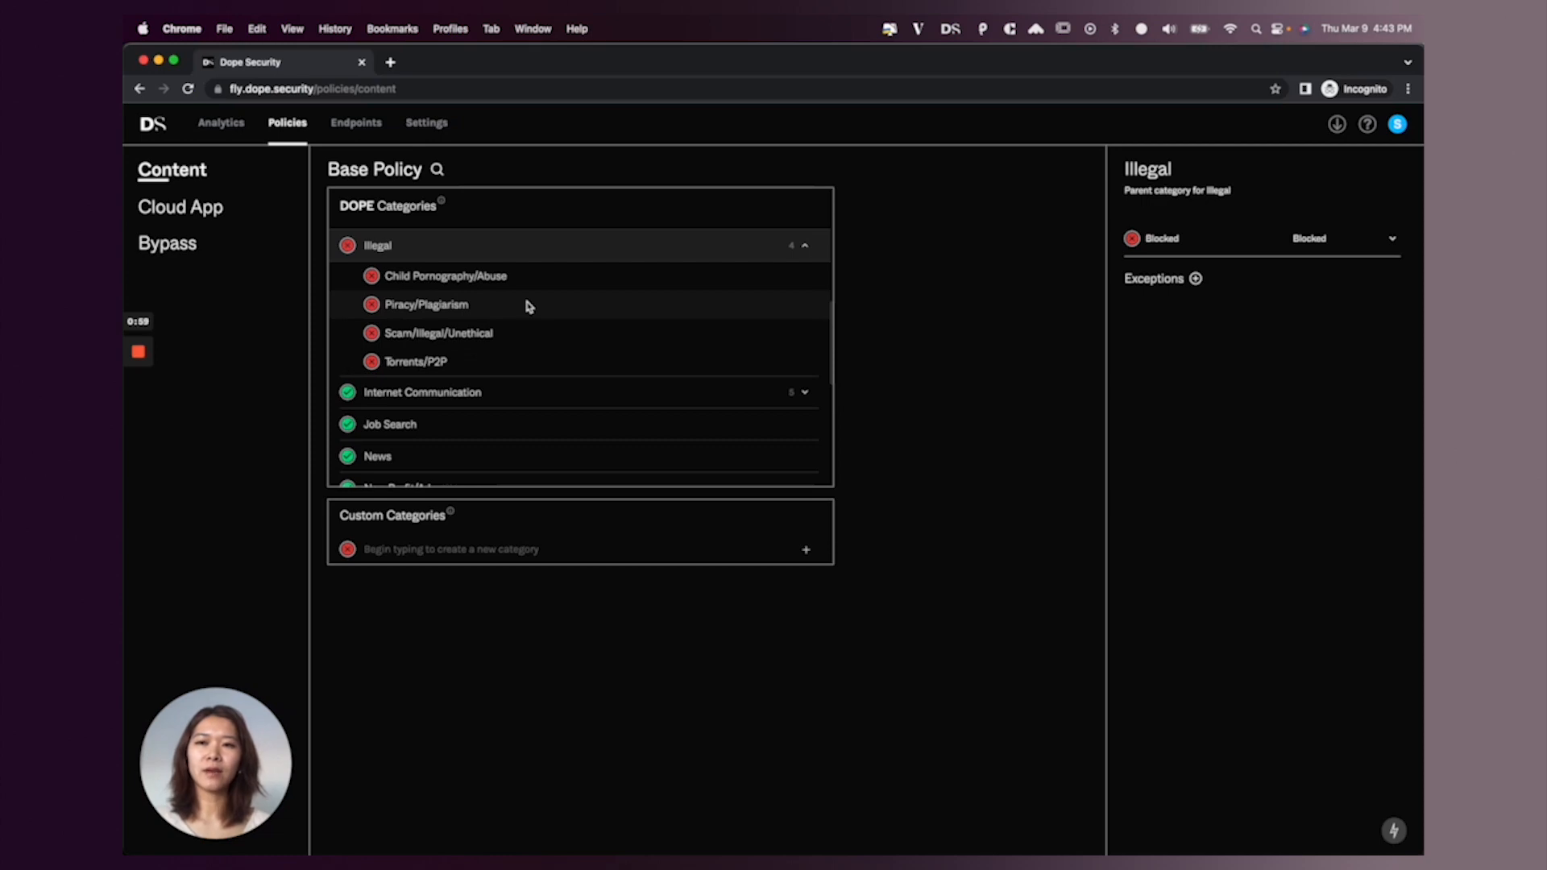
Visit thepiratebay.org in a separate tab to test the Illegal category block, and close that tab.
{"action": "key", "text": "super+t"}
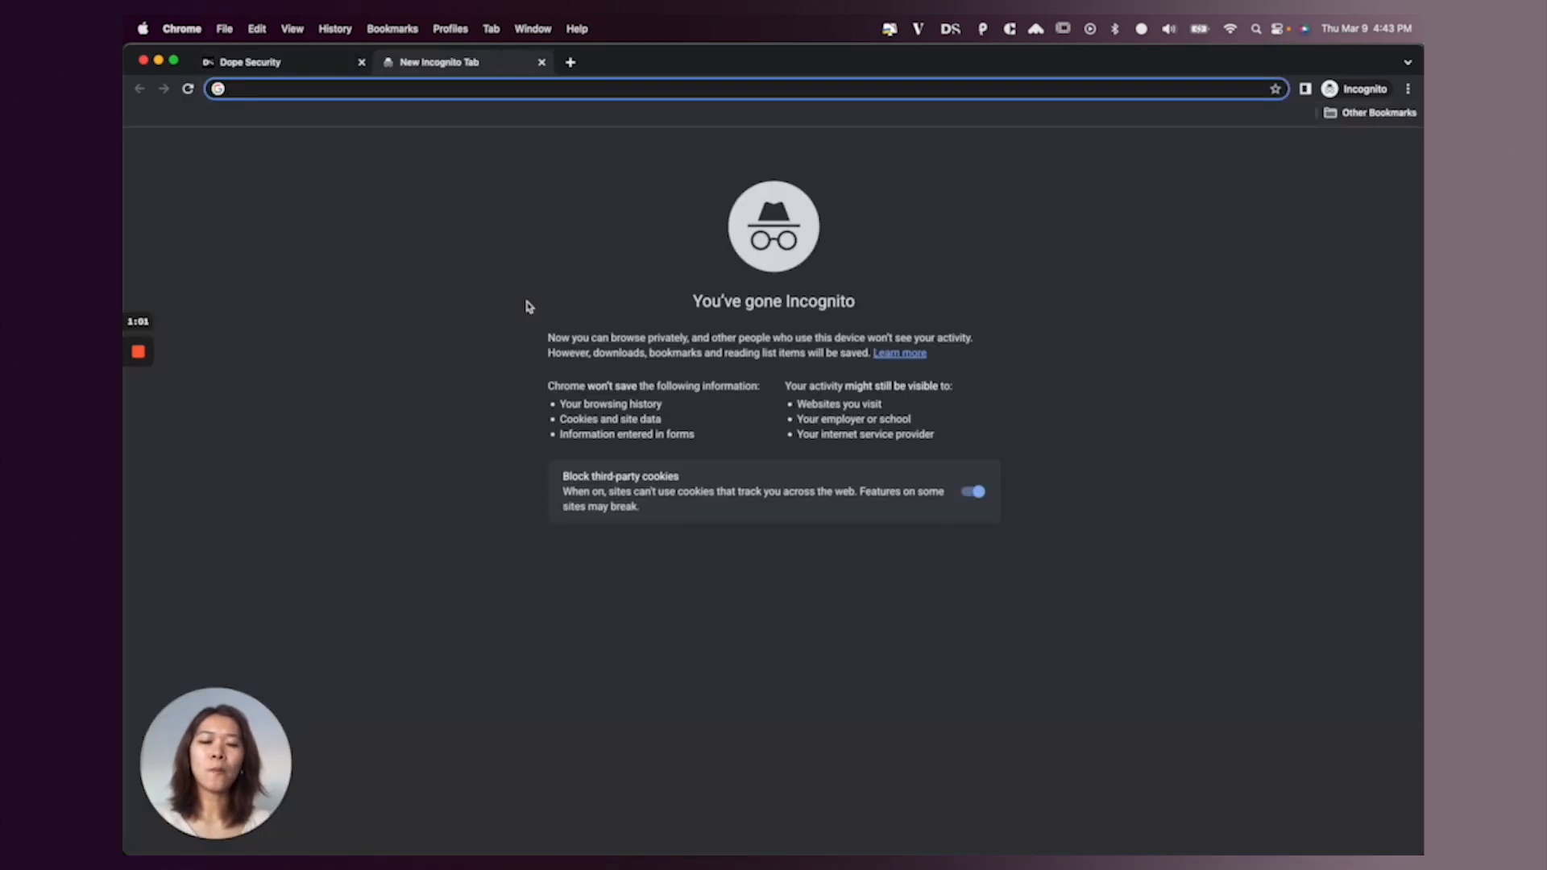
{"action": "type", "text": "thepiratebay"}
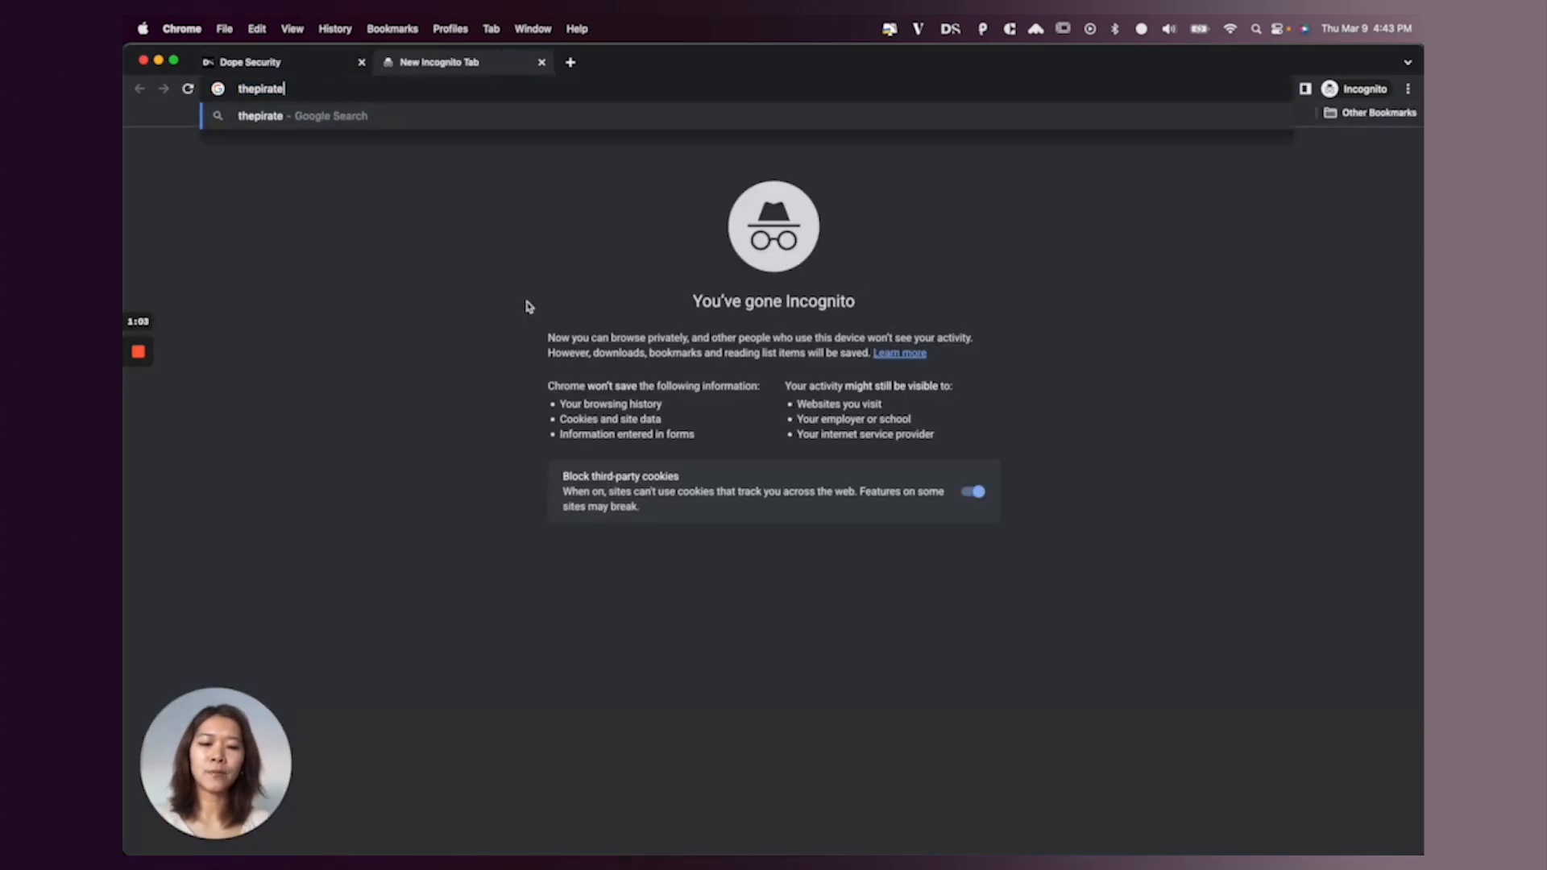
{"action": "type", "text": ".org"}
{"action": "key", "text": "Return"}
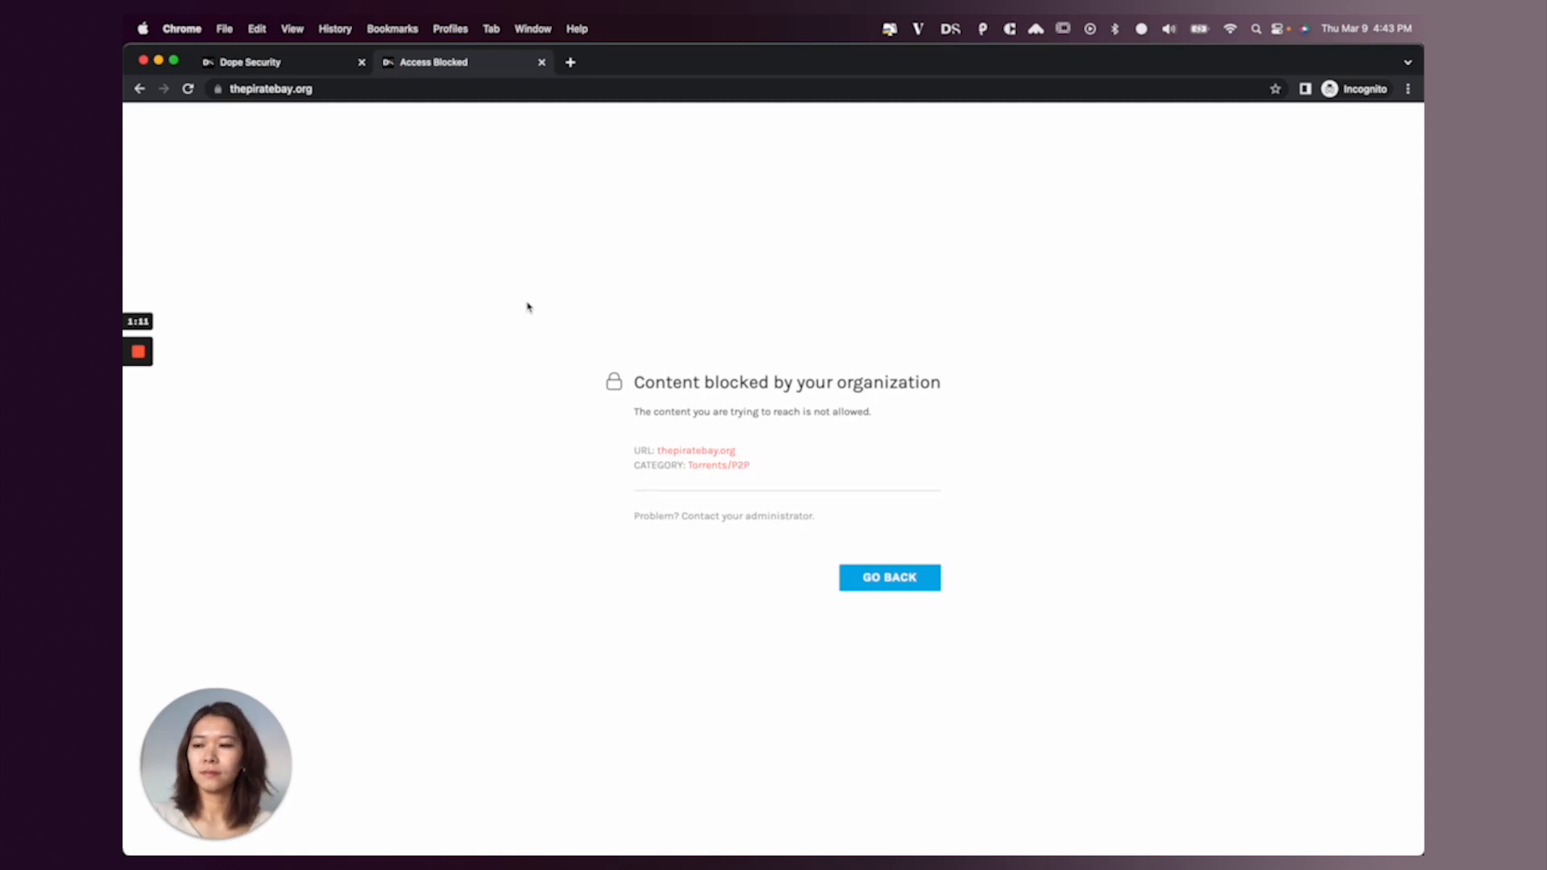
{"action": "key", "text": "super+w"}
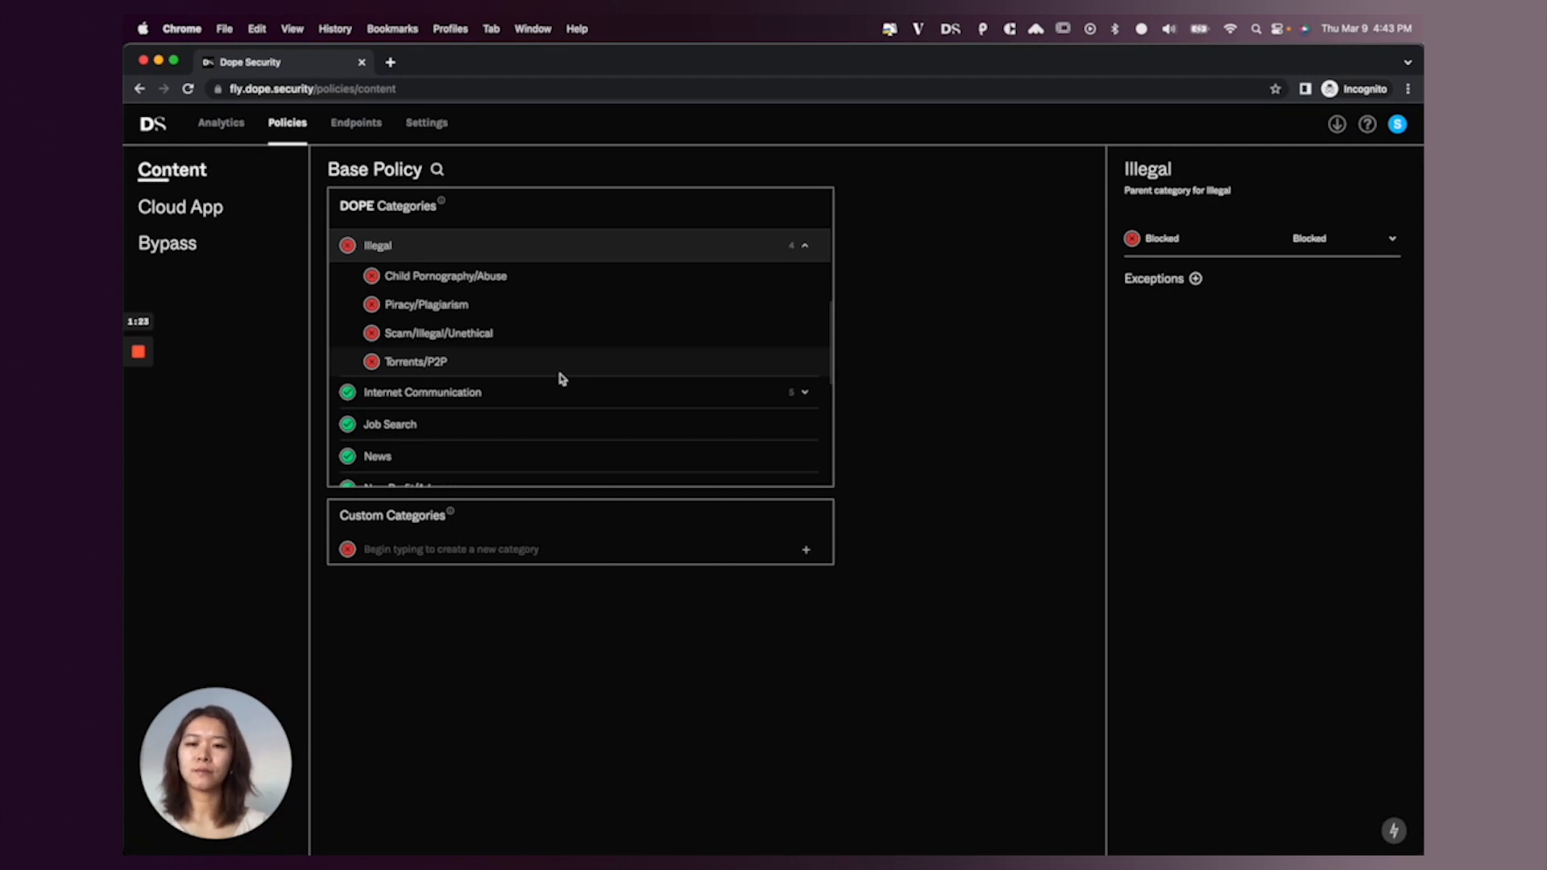
Set the Social Media subcategory under Society and Lifestyle to Blocked and save the Base Policy.
{"action": "scroll", "coordinate": [562, 377], "scroll_direction": "down", "scroll_amount": 5}
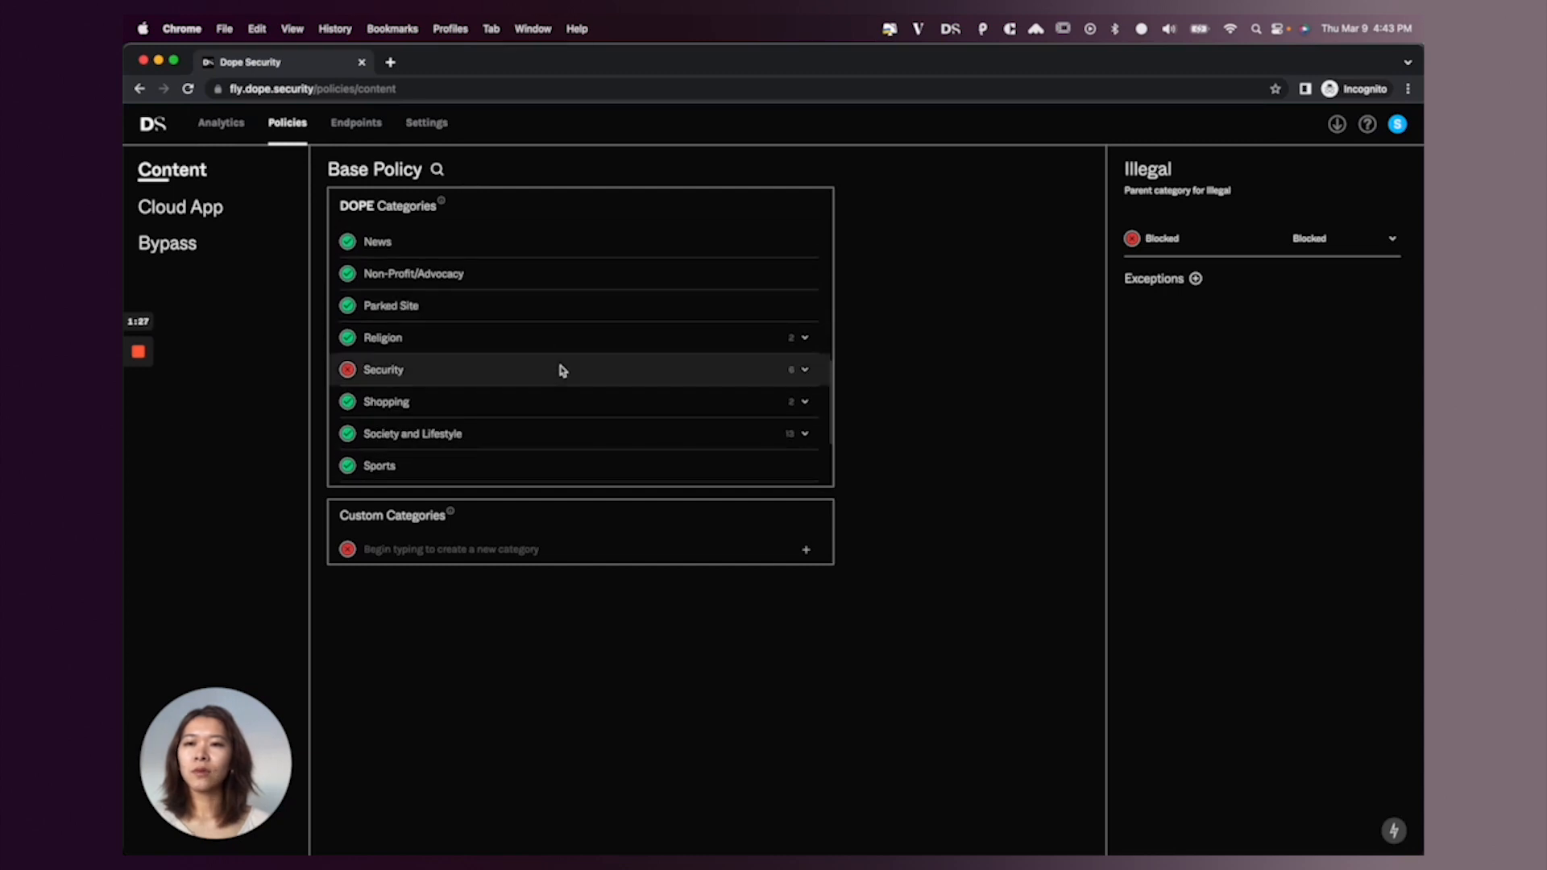
{"action": "scroll", "coordinate": [563, 370], "scroll_direction": "down", "scroll_amount": 2}
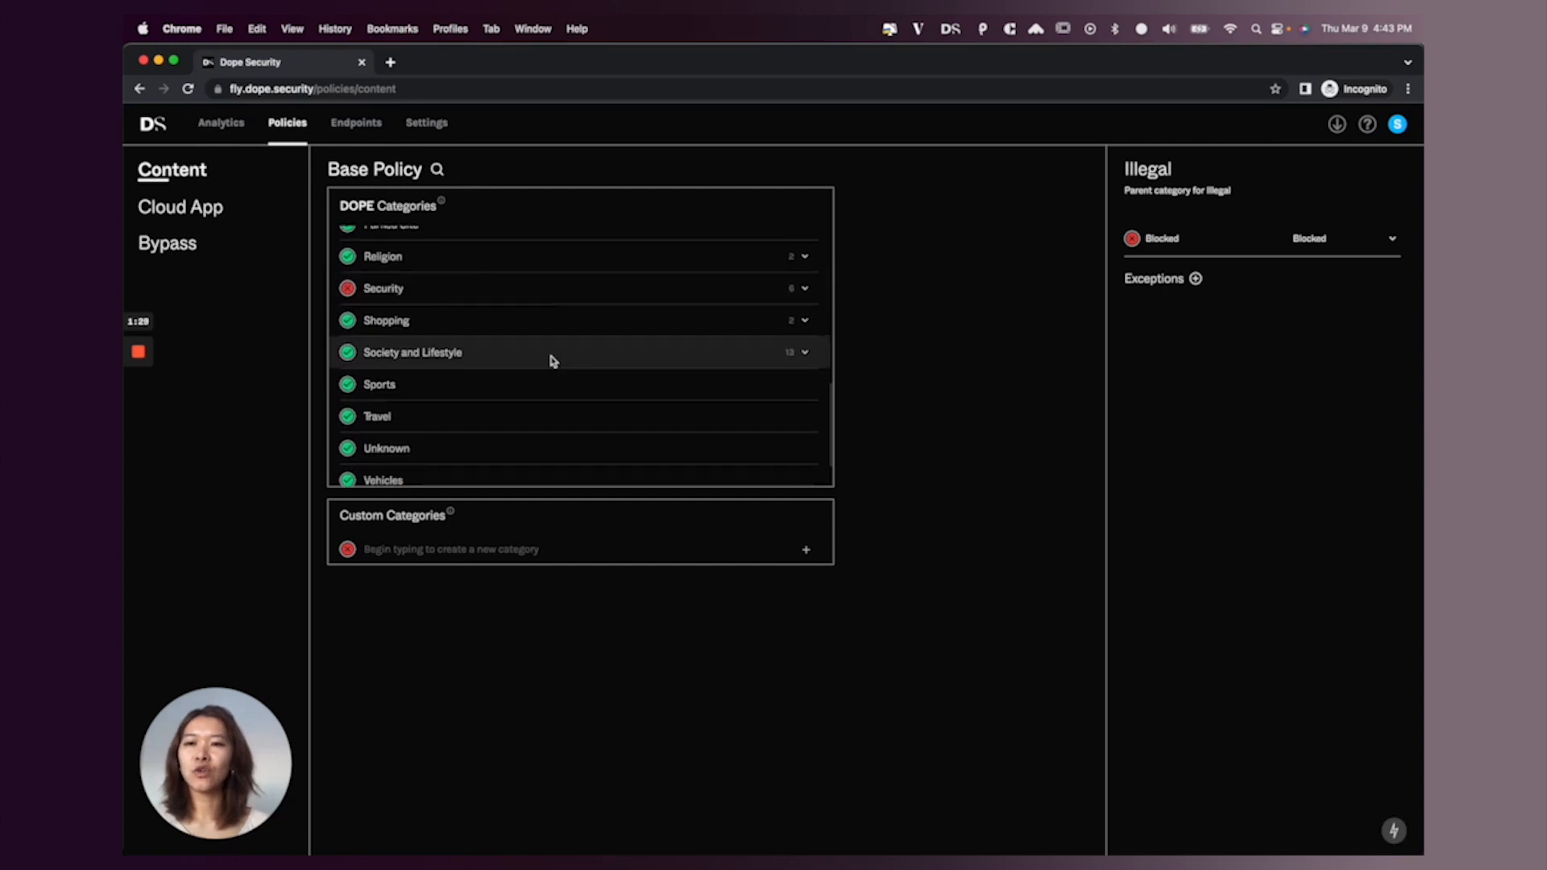
{"action": "left_click", "coordinate": [551, 360]}
{"action": "scroll", "coordinate": [553, 360], "scroll_direction": "down", "scroll_amount": 5}
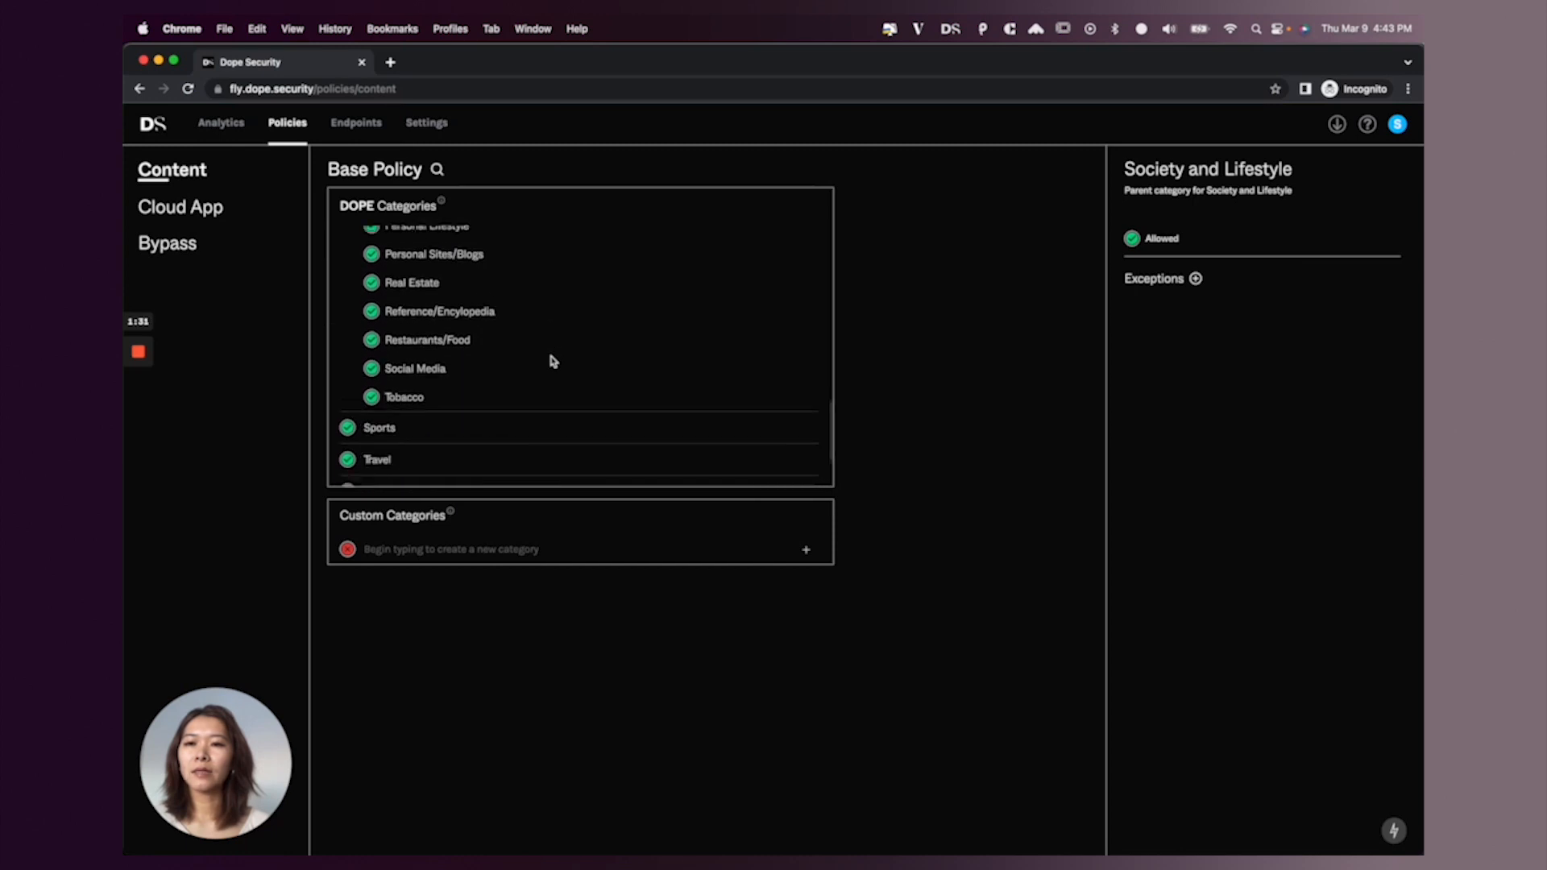
{"action": "left_click", "coordinate": [535, 352]}
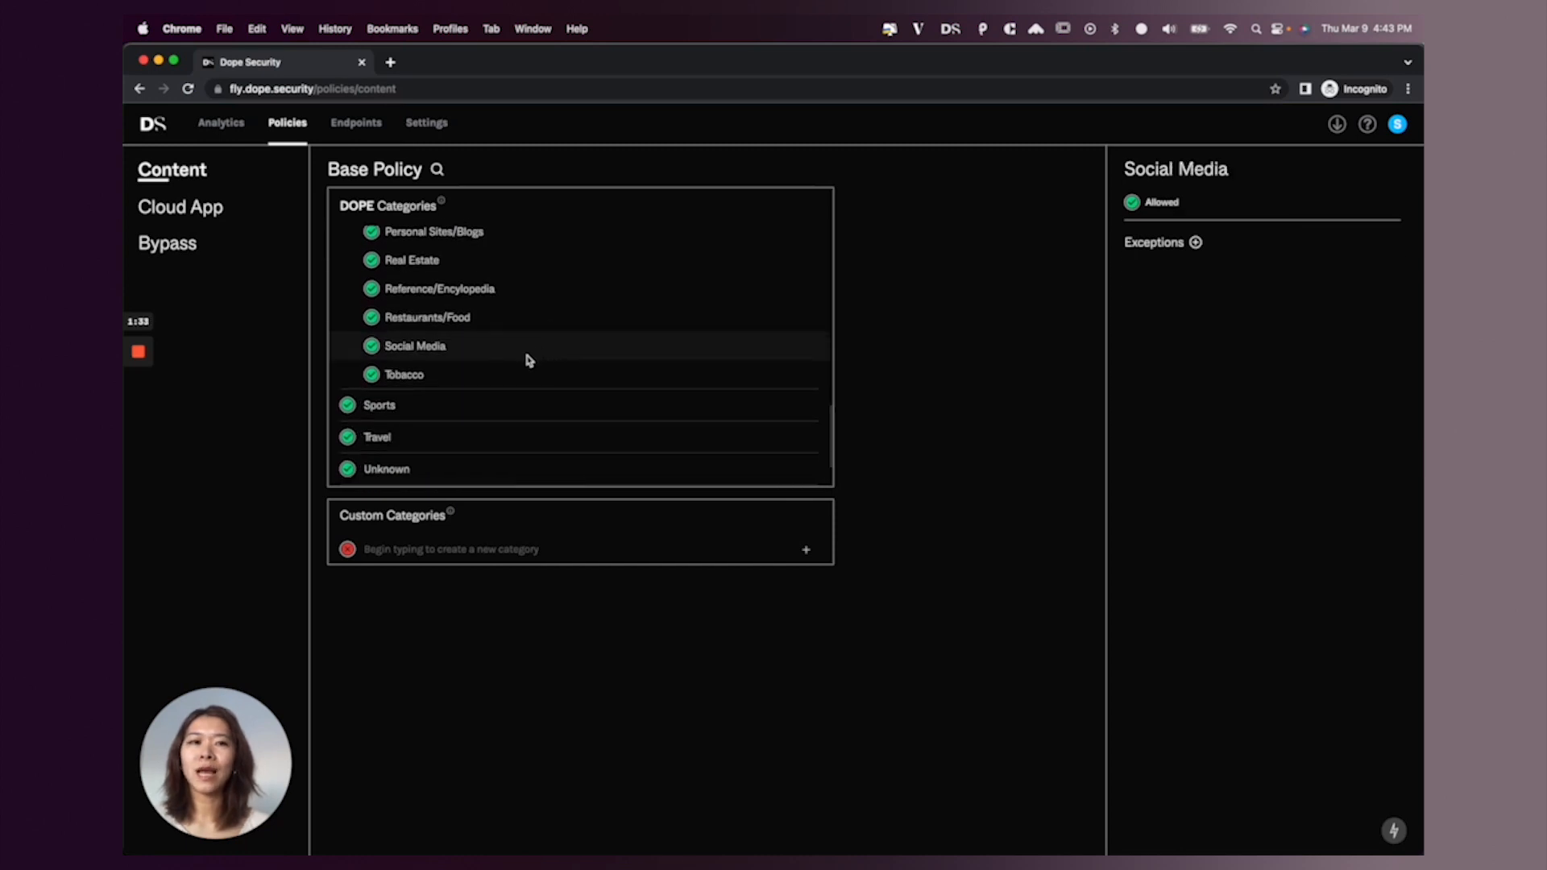
{"action": "left_click", "coordinate": [371, 348]}
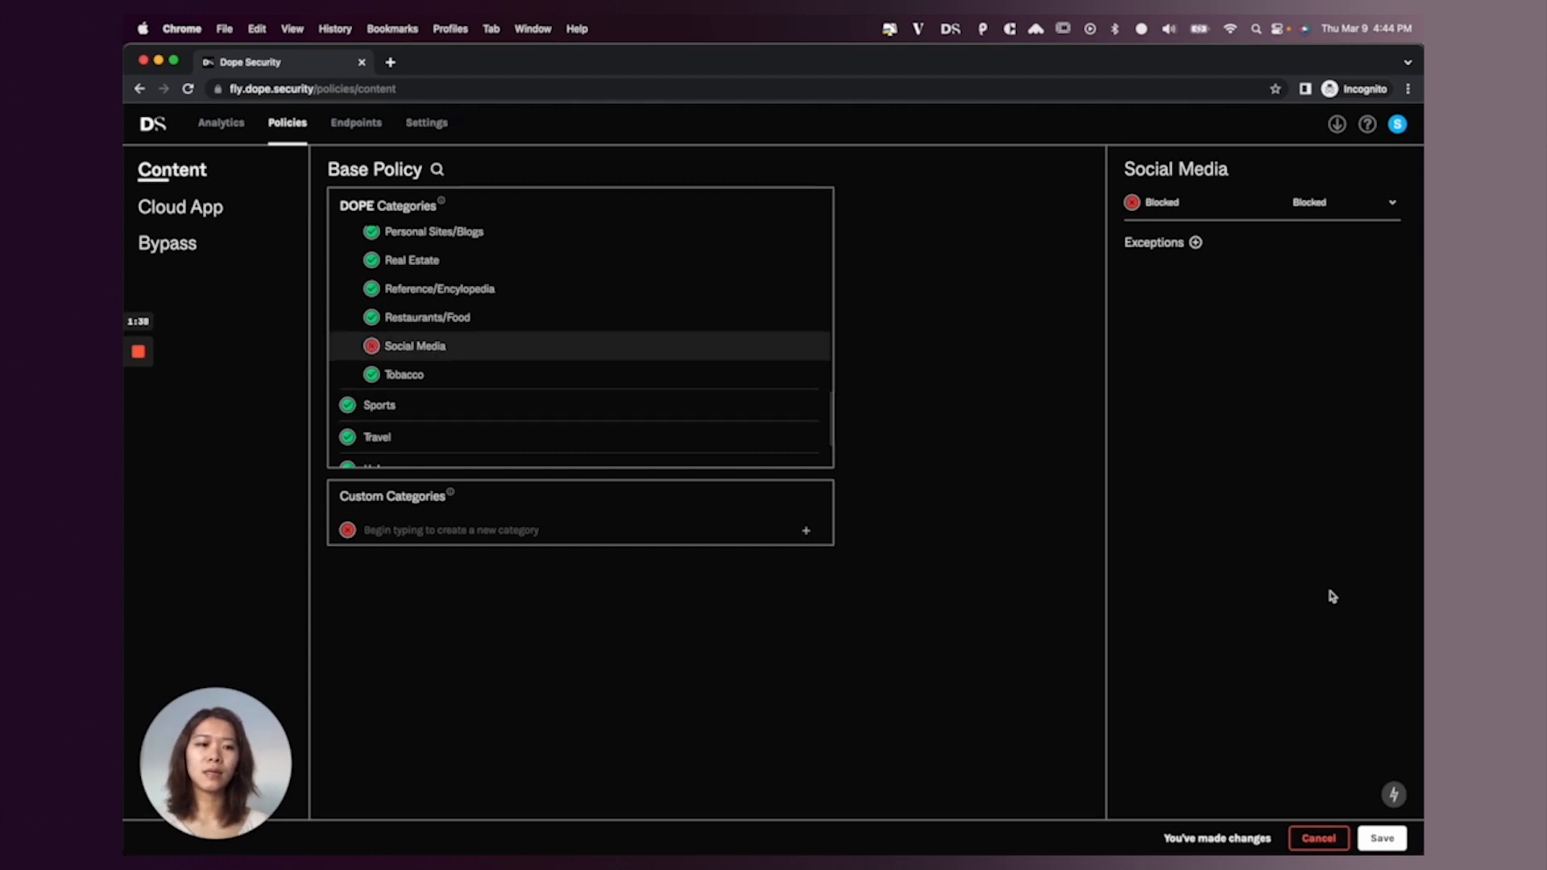
{"action": "left_click", "coordinate": [1382, 839]}
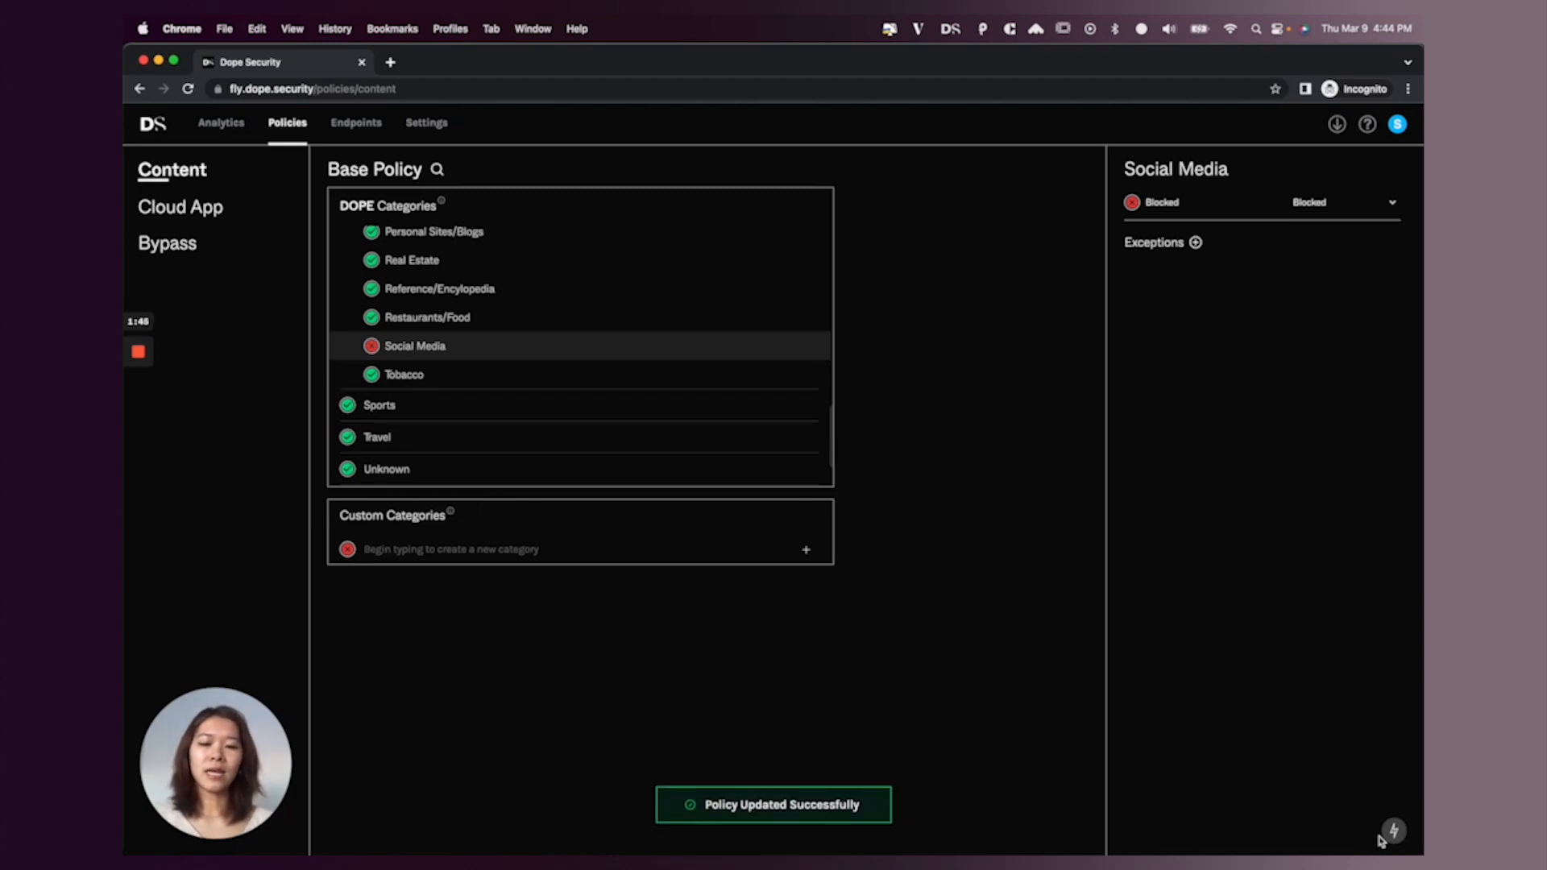
Visit instagram.com in a separate tab to test the Social Media block, and close that tab.
{"action": "key", "text": "super+t"}
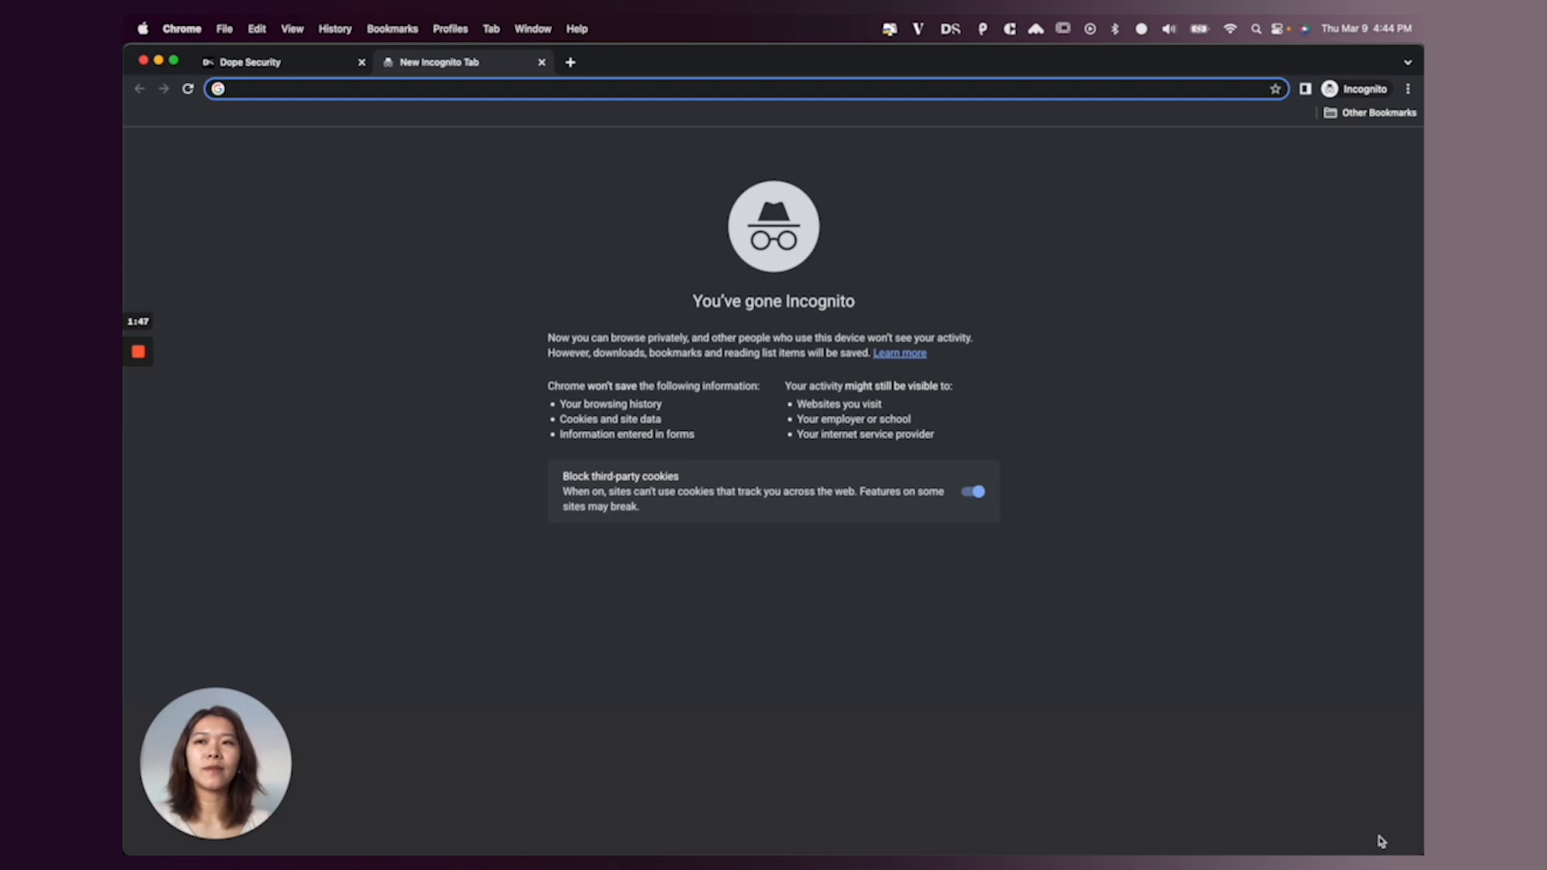
{"action": "type", "text": "inst"}
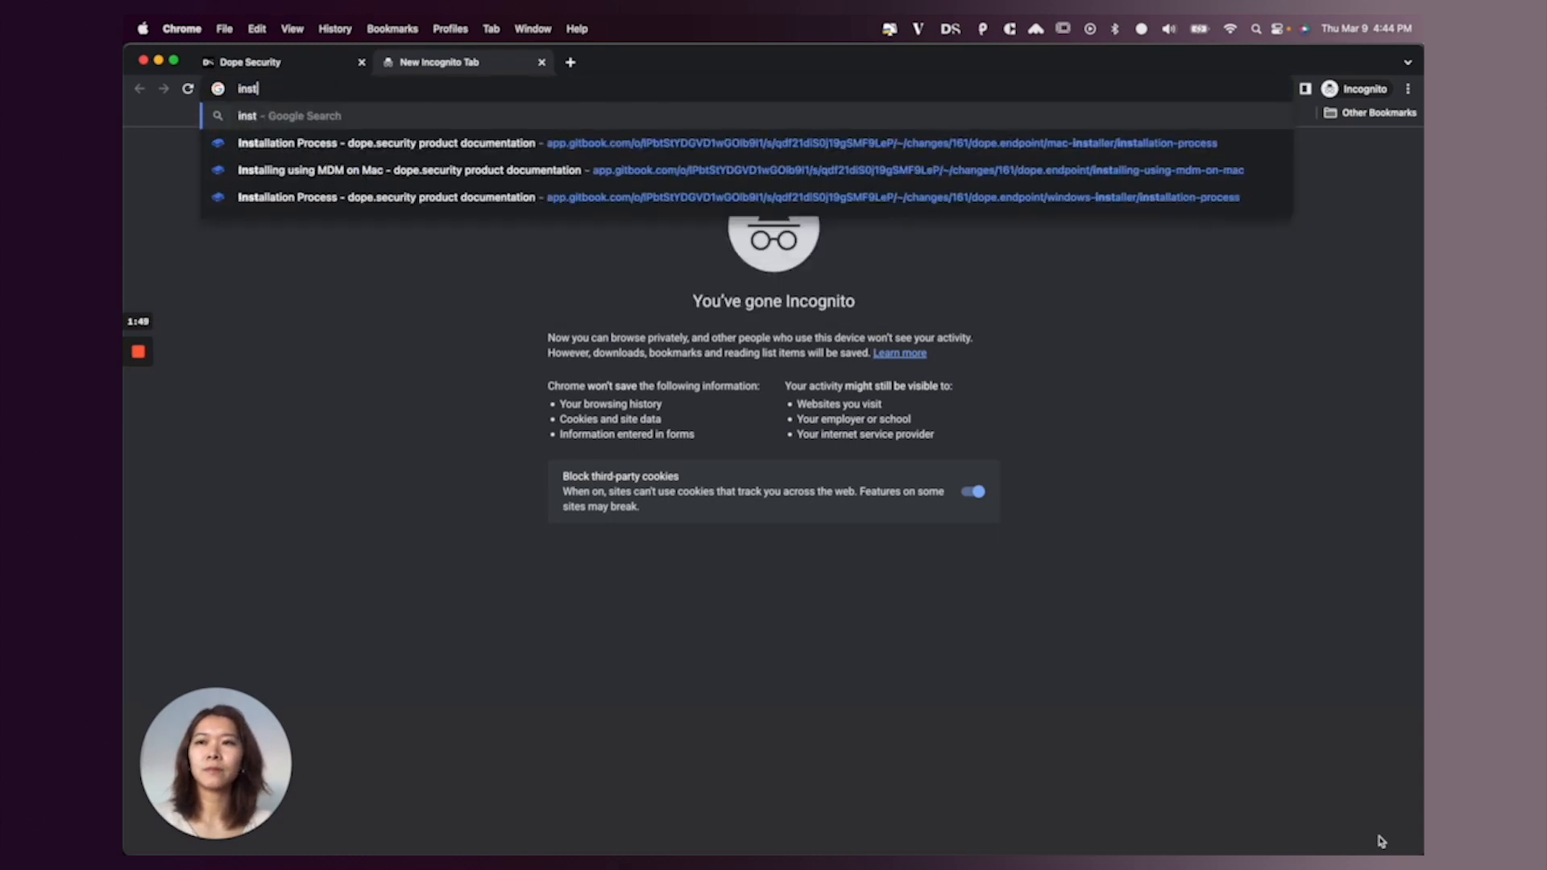
{"action": "type", "text": "agram.com"}
{"action": "key", "text": "Return"}
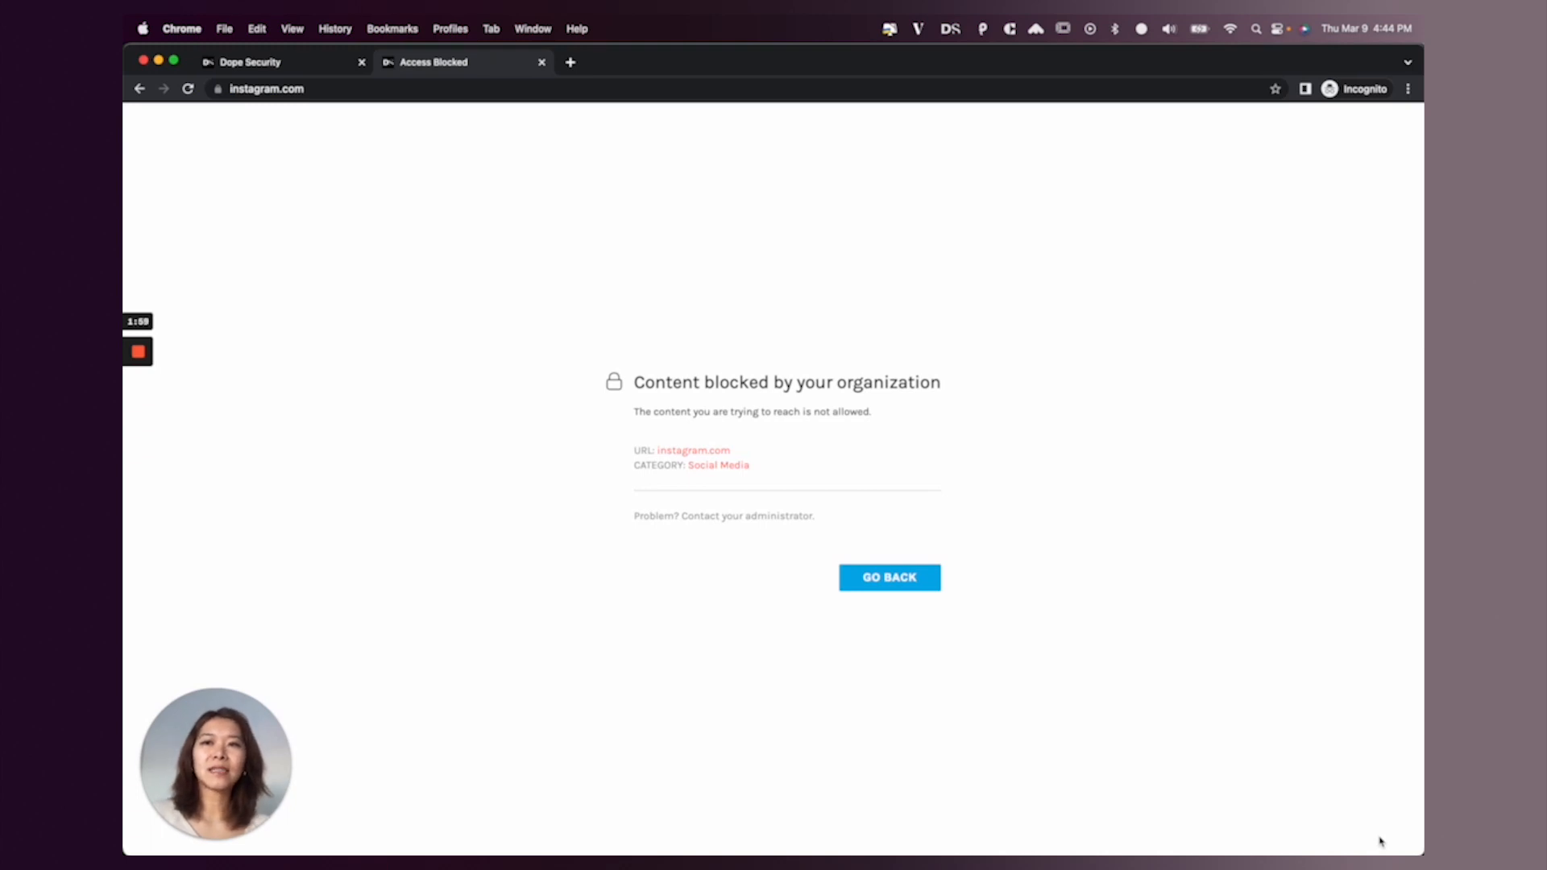
{"action": "key", "text": "super+w"}
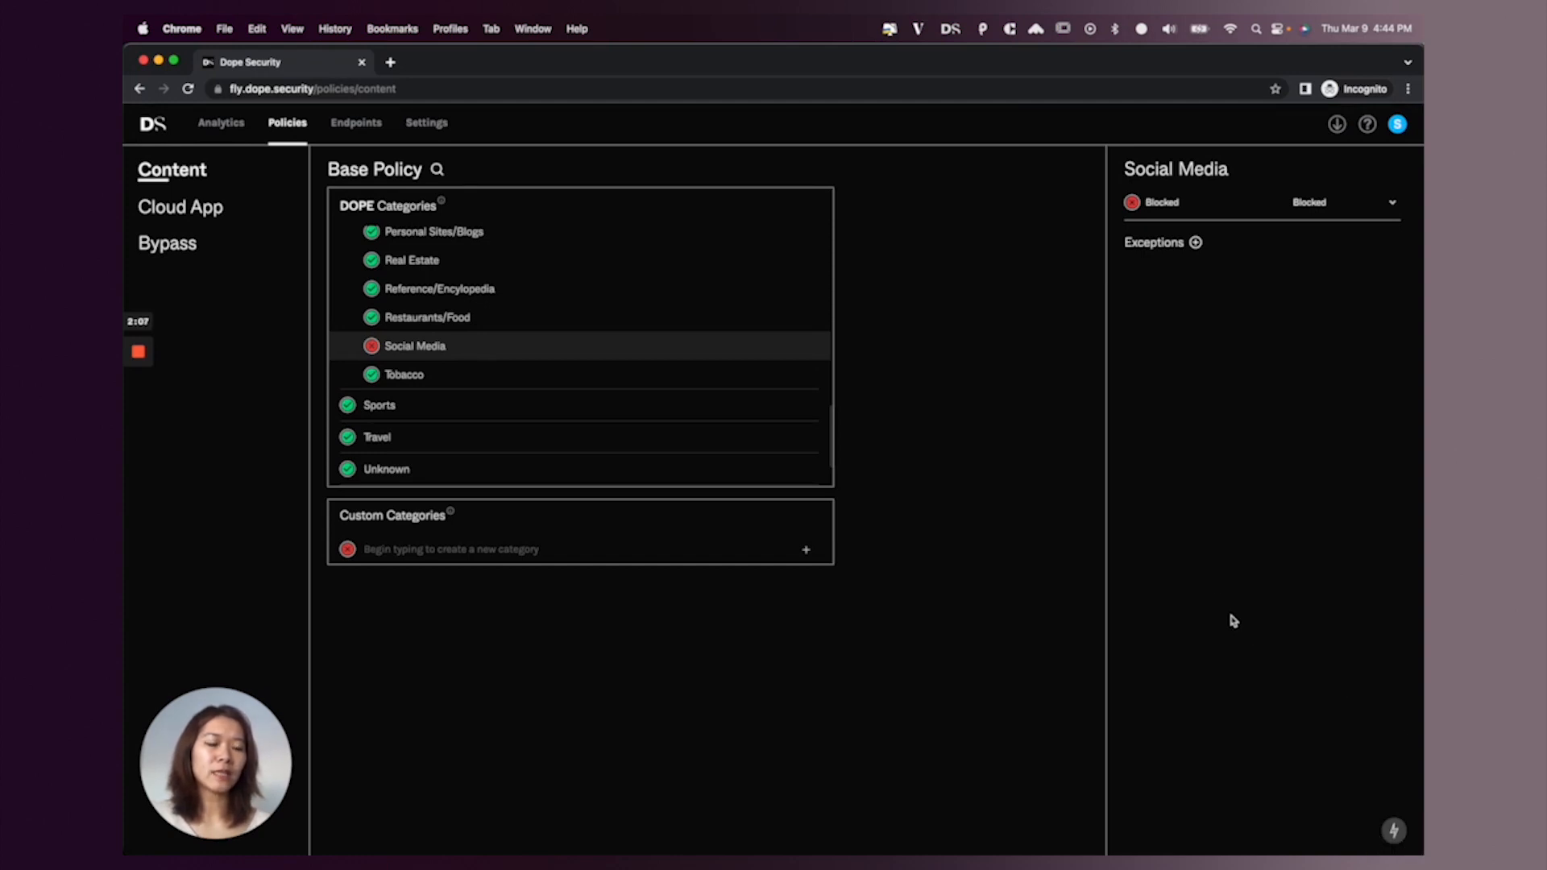
Add an exception for the marketing group to Social Media, set it to Allowed, and save the policy.
{"action": "left_click", "coordinate": [1197, 243]}
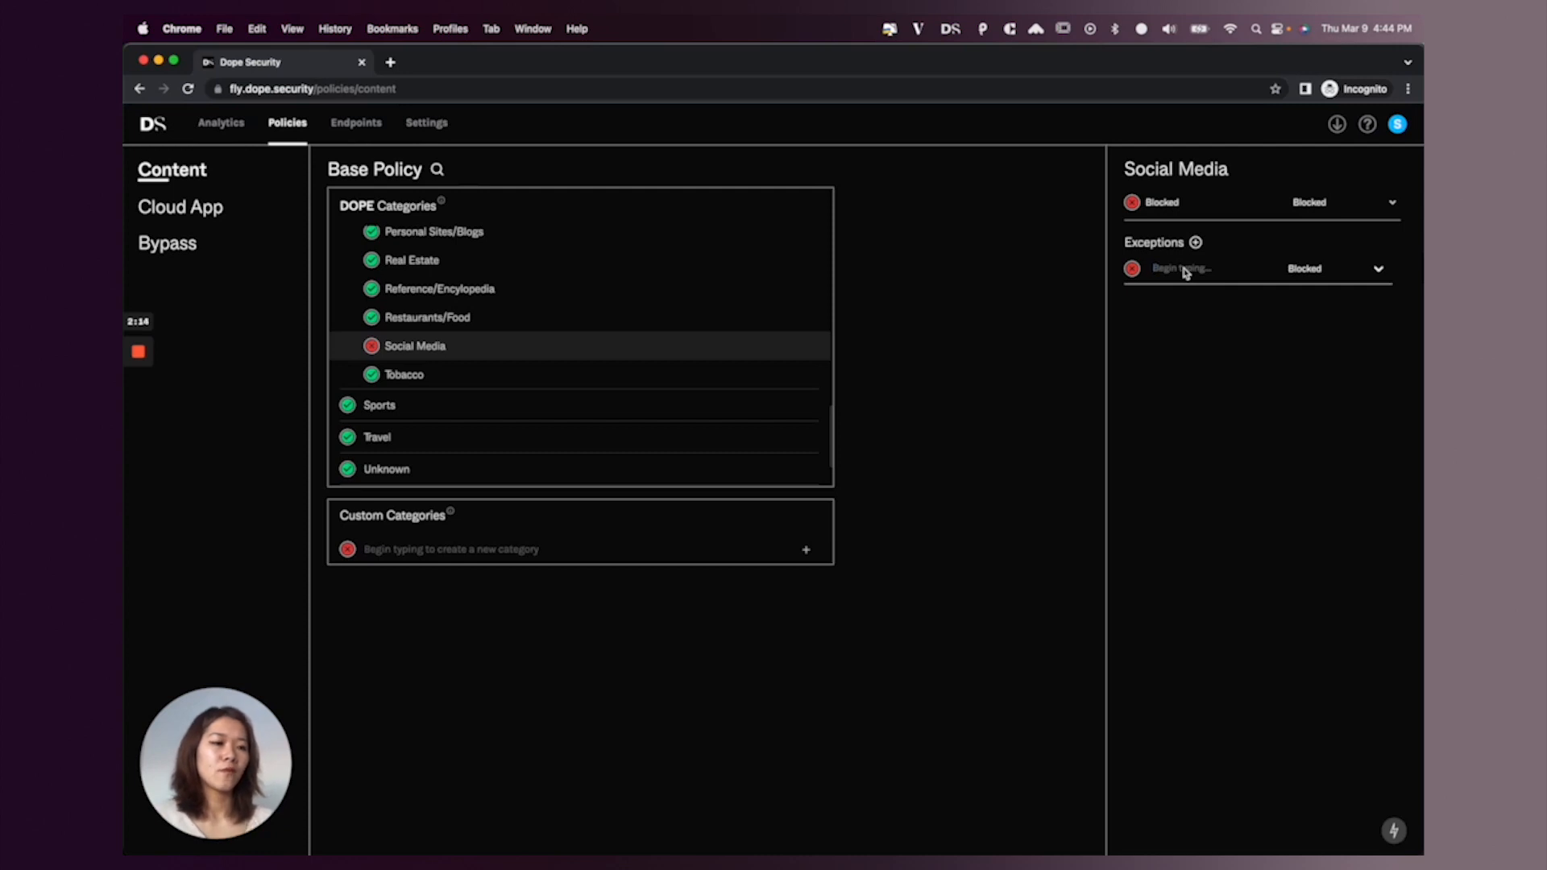
{"action": "type", "text": "Marketing"}
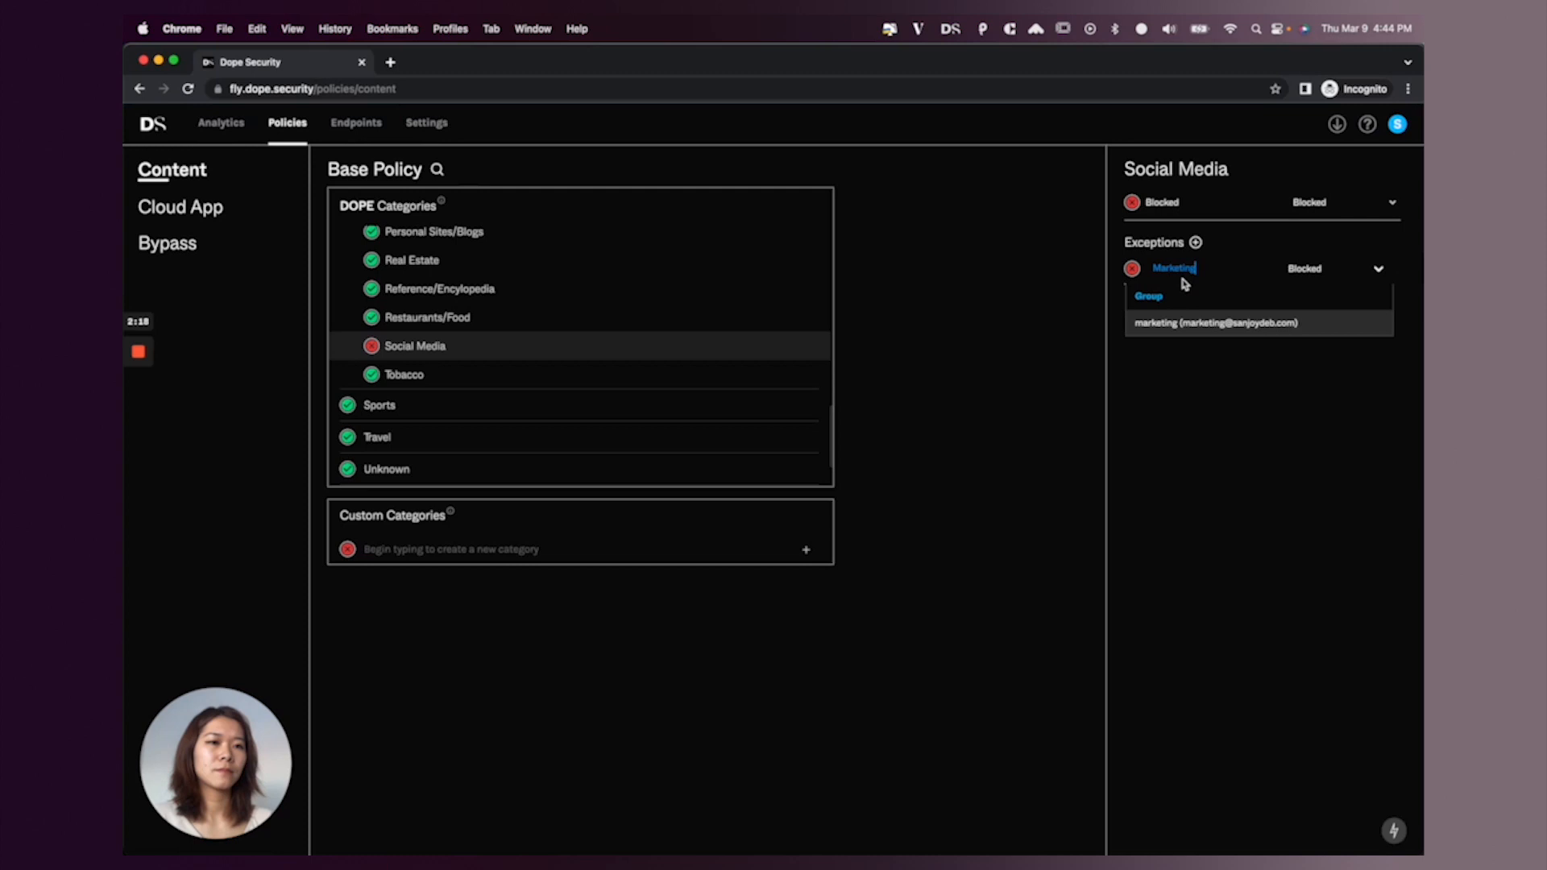
{"action": "left_click", "coordinate": [1182, 324]}
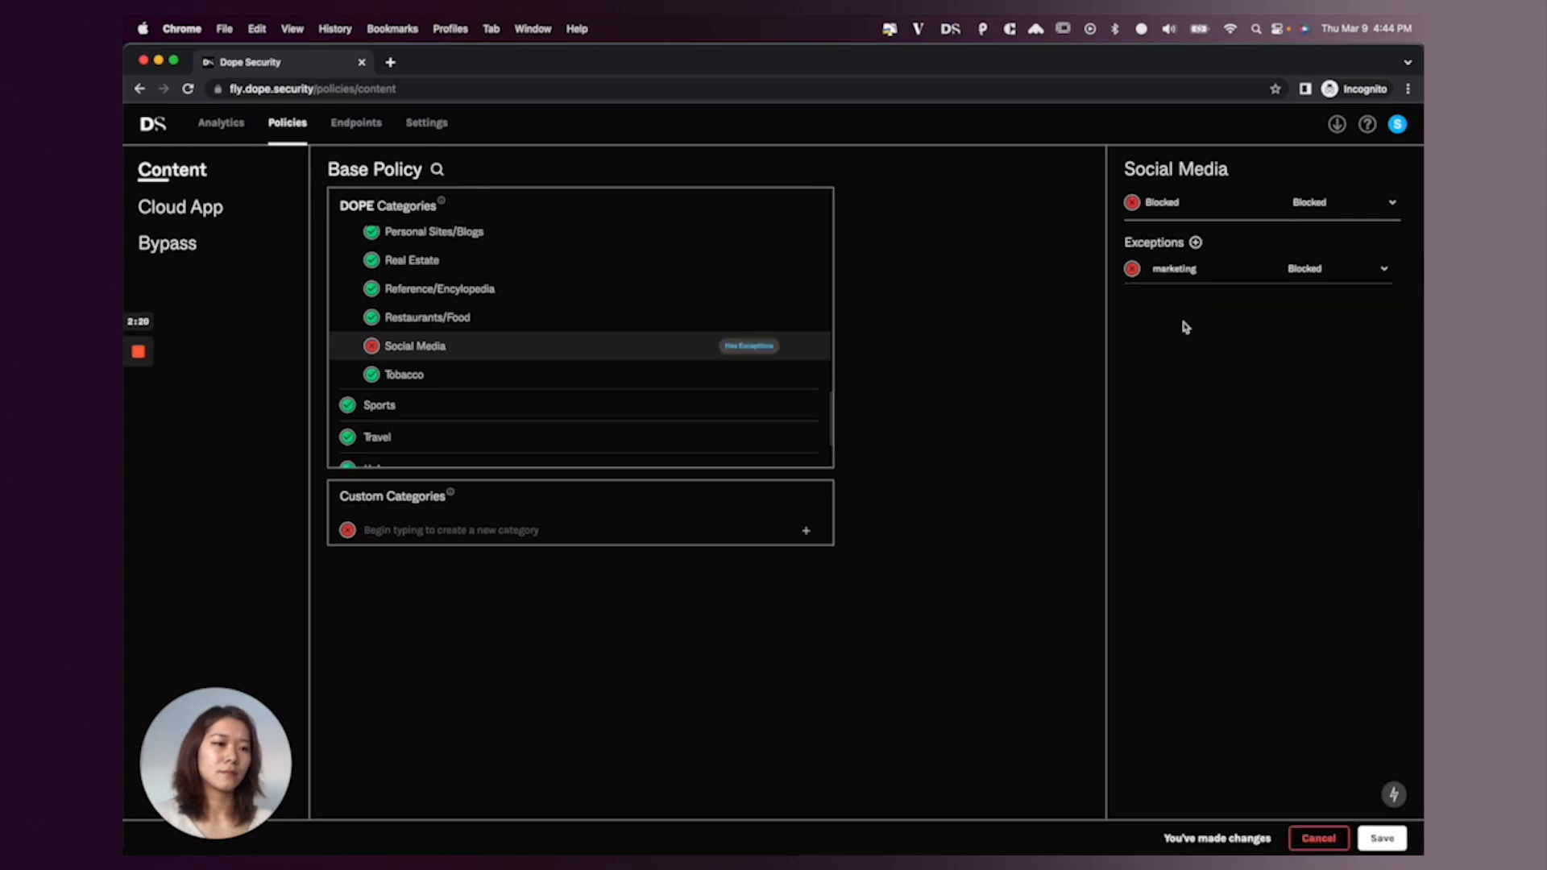
{"action": "left_click", "coordinate": [1133, 270]}
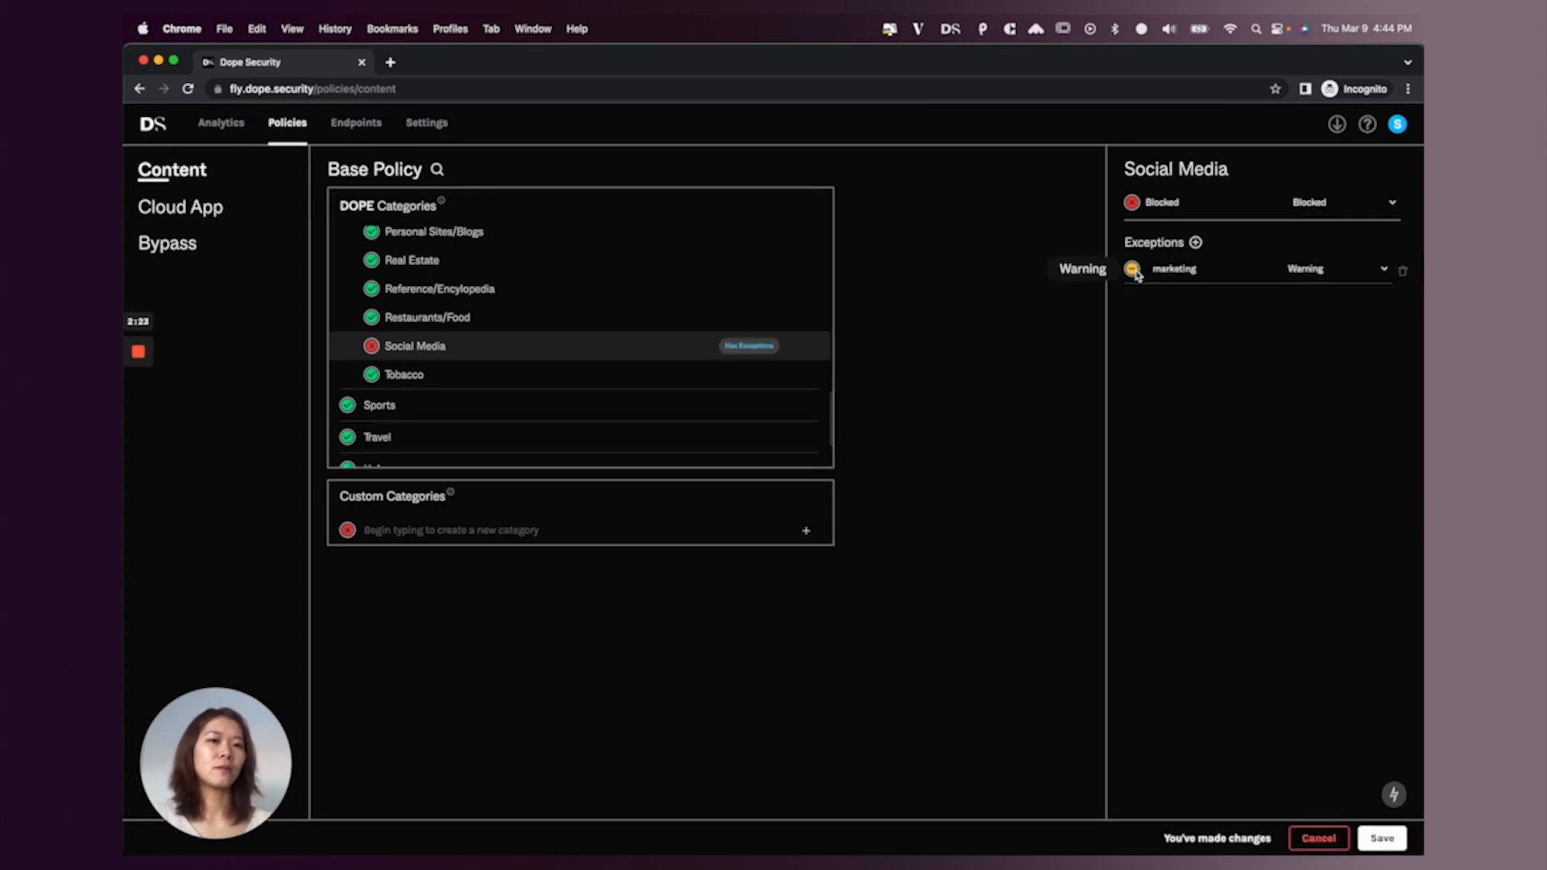
{"action": "left_click", "coordinate": [1133, 269]}
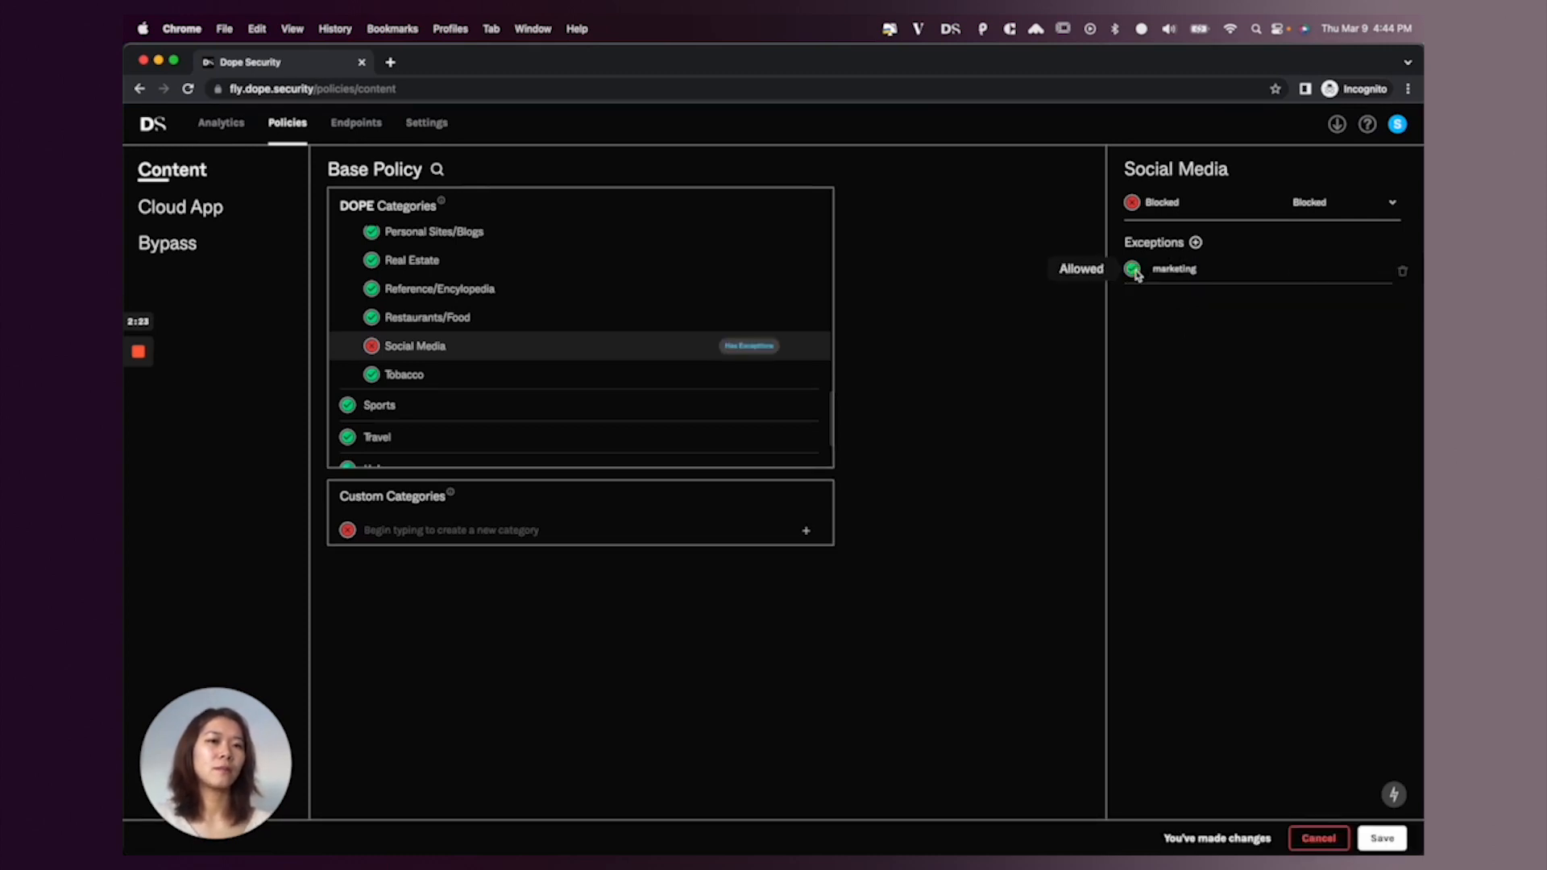
{"action": "left_click", "coordinate": [1378, 834]}
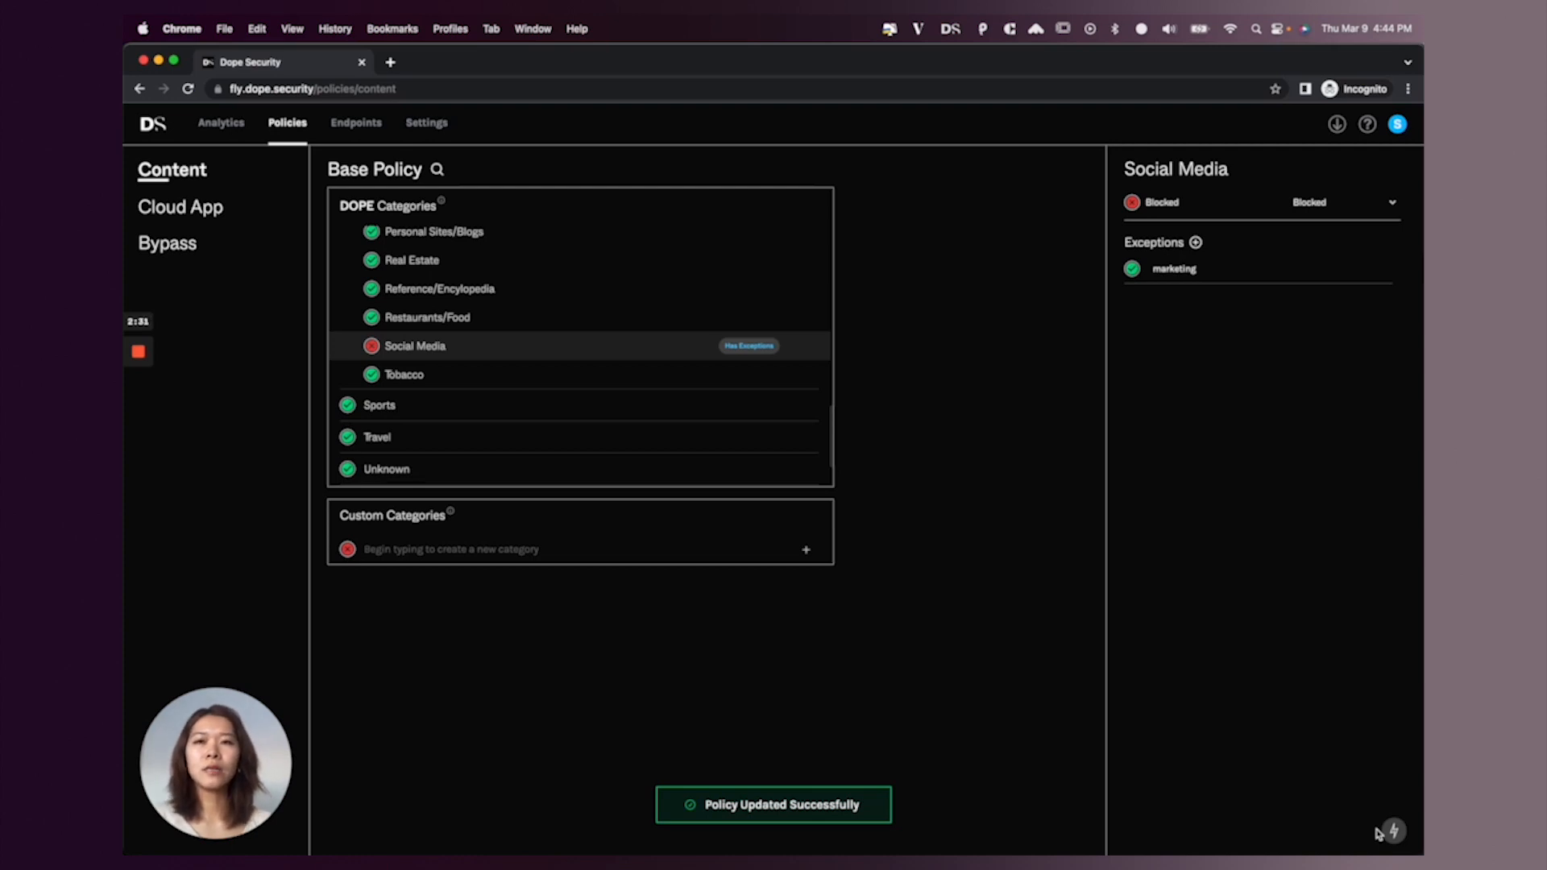
Visit instagram.com again in a separate tab to test the marketing exception, and close that tab.
{"action": "key", "text": "super+t"}
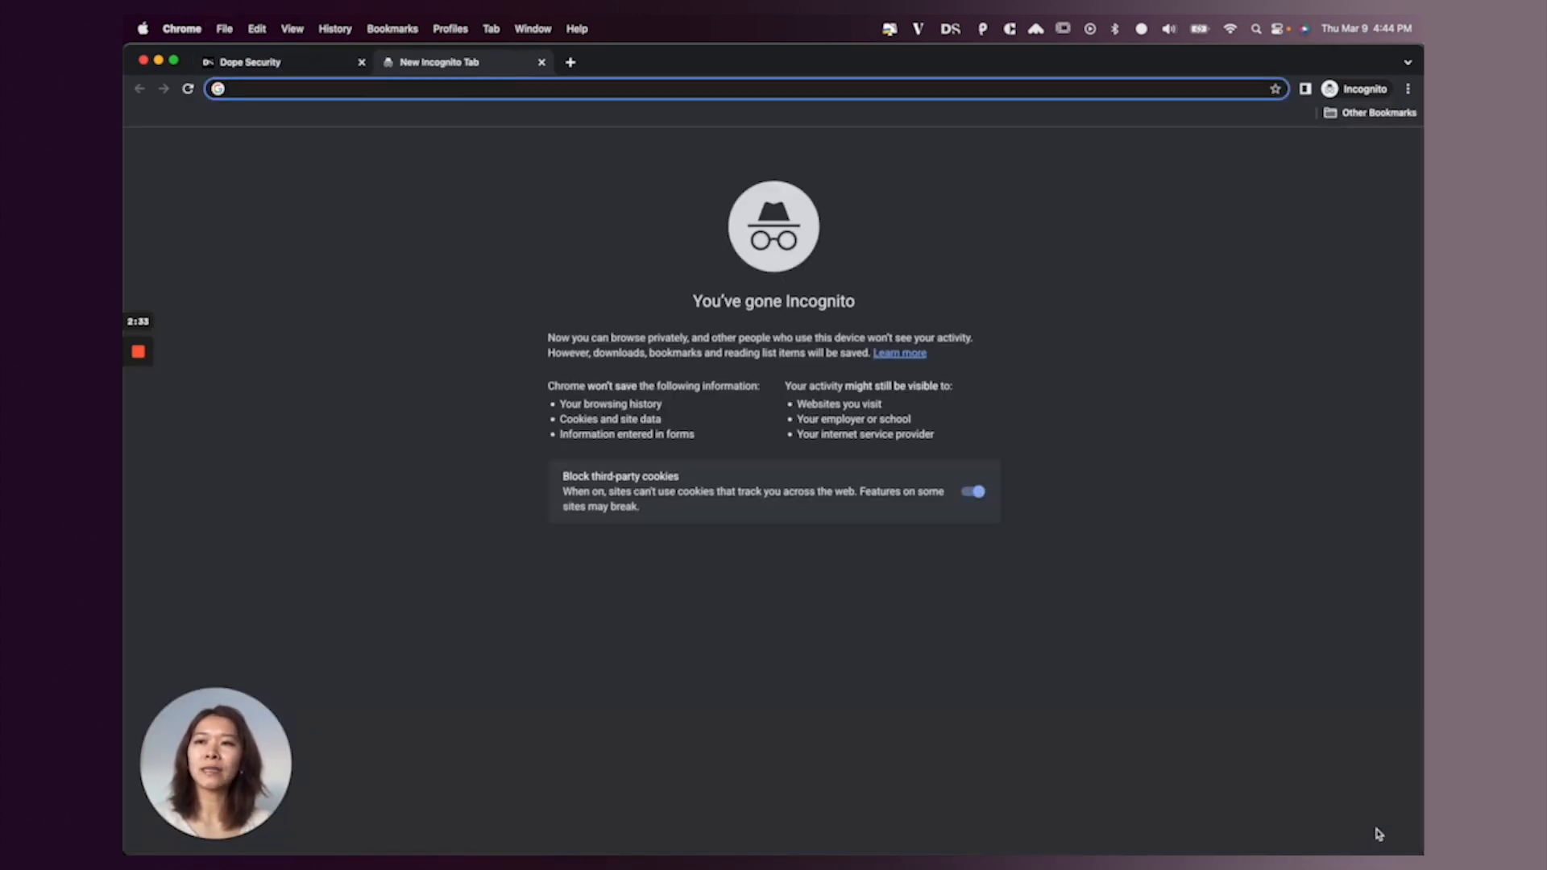
{"action": "type", "text": "instagram."}
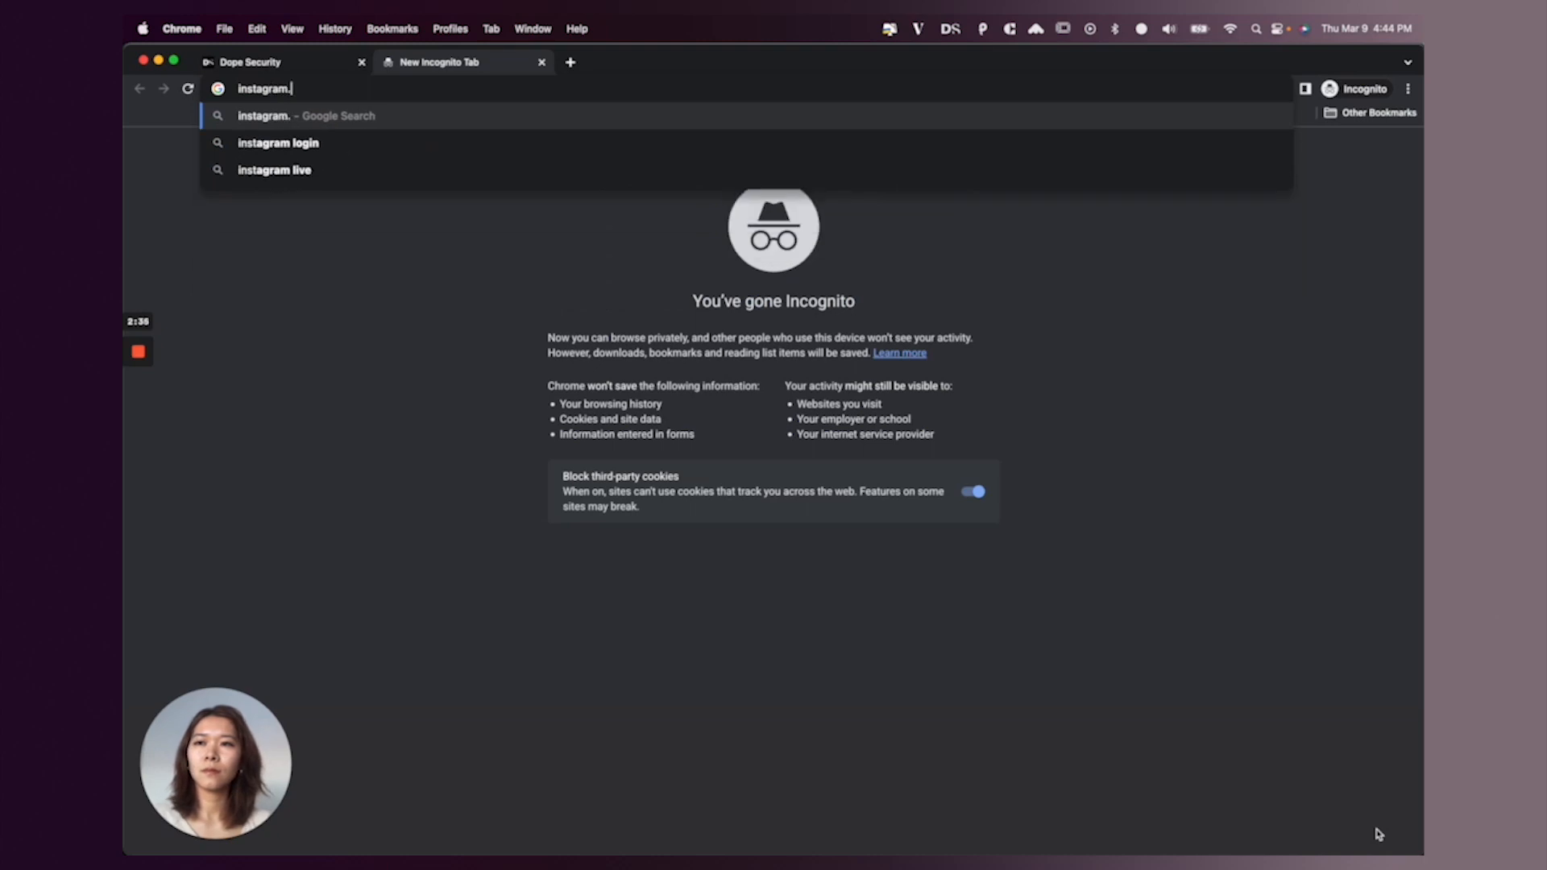
{"action": "type", "text": "com"}
{"action": "key", "text": "Return"}
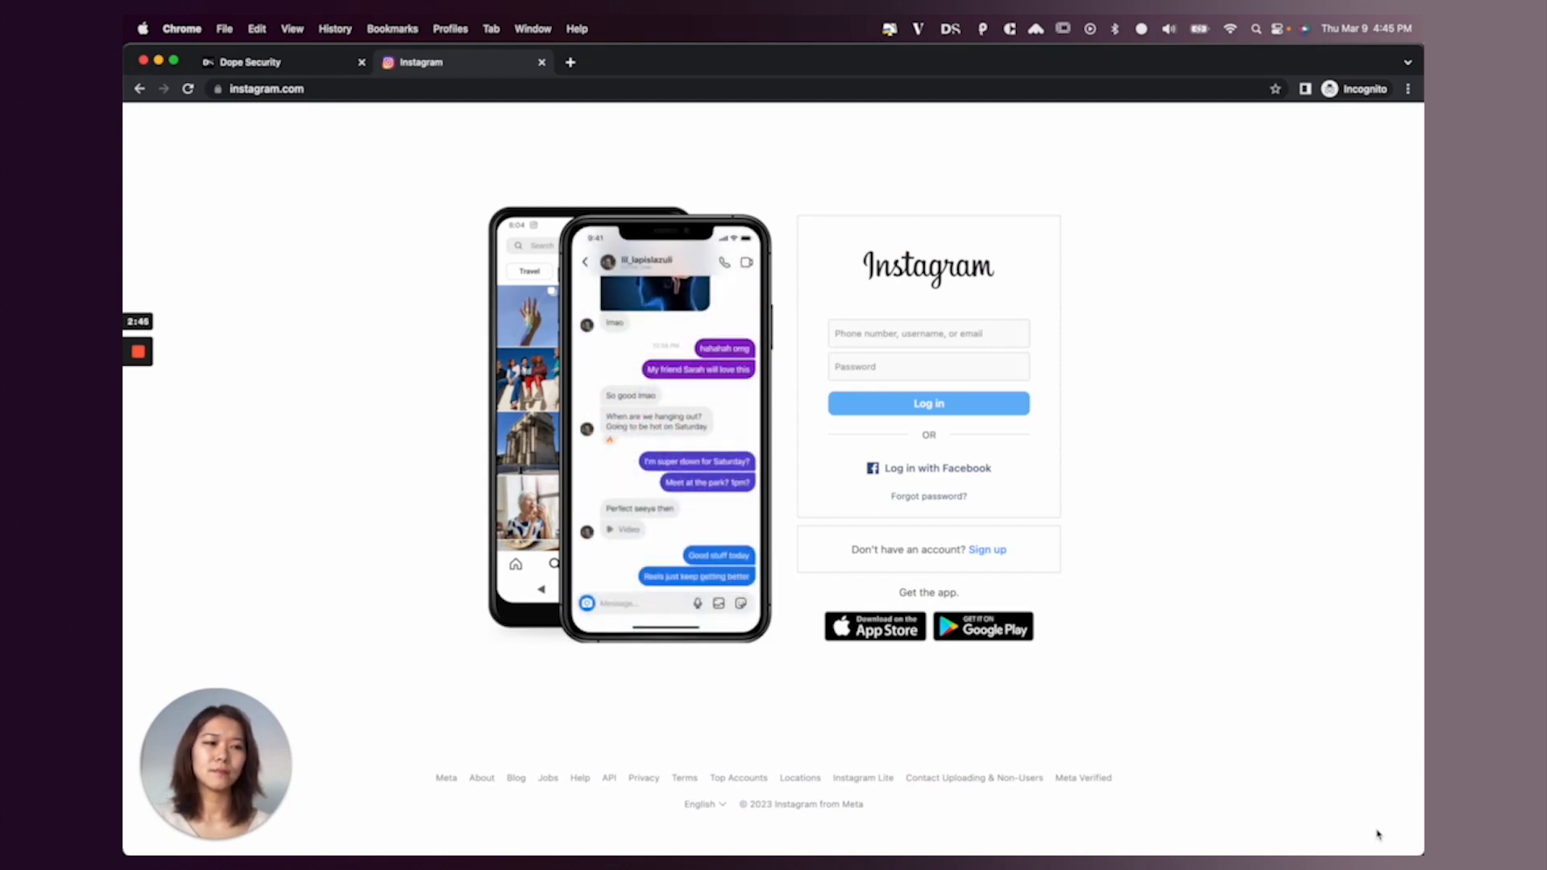
{"action": "key", "text": "super+w"}
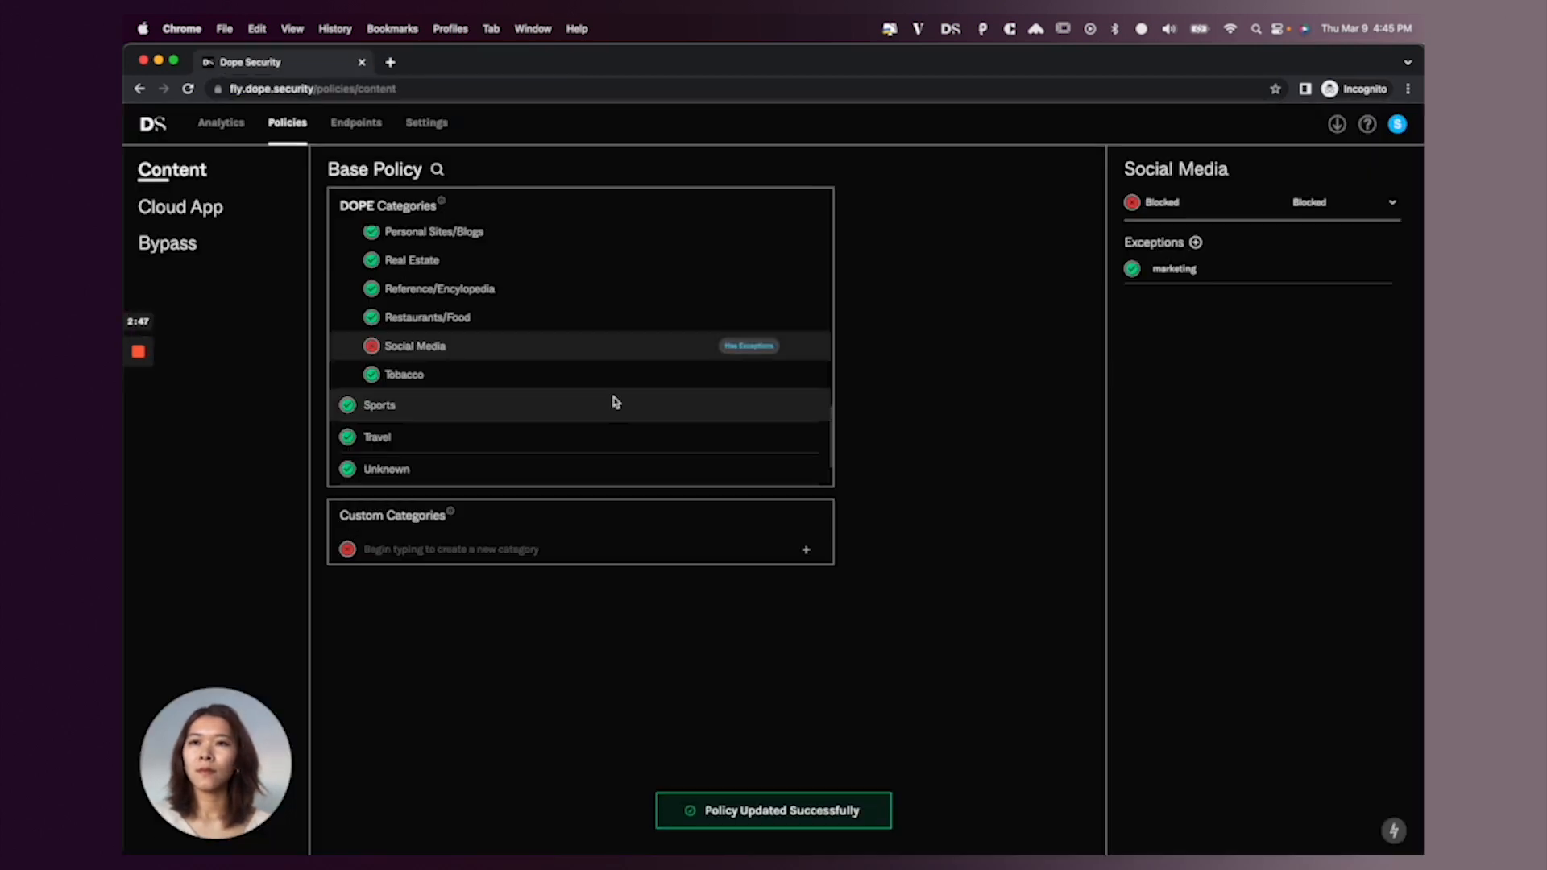
Collapse and re-expand the Society and Lifestyle category to check its overall policy status.
{"action": "scroll", "coordinate": [688, 350], "scroll_direction": "up", "scroll_amount": 3}
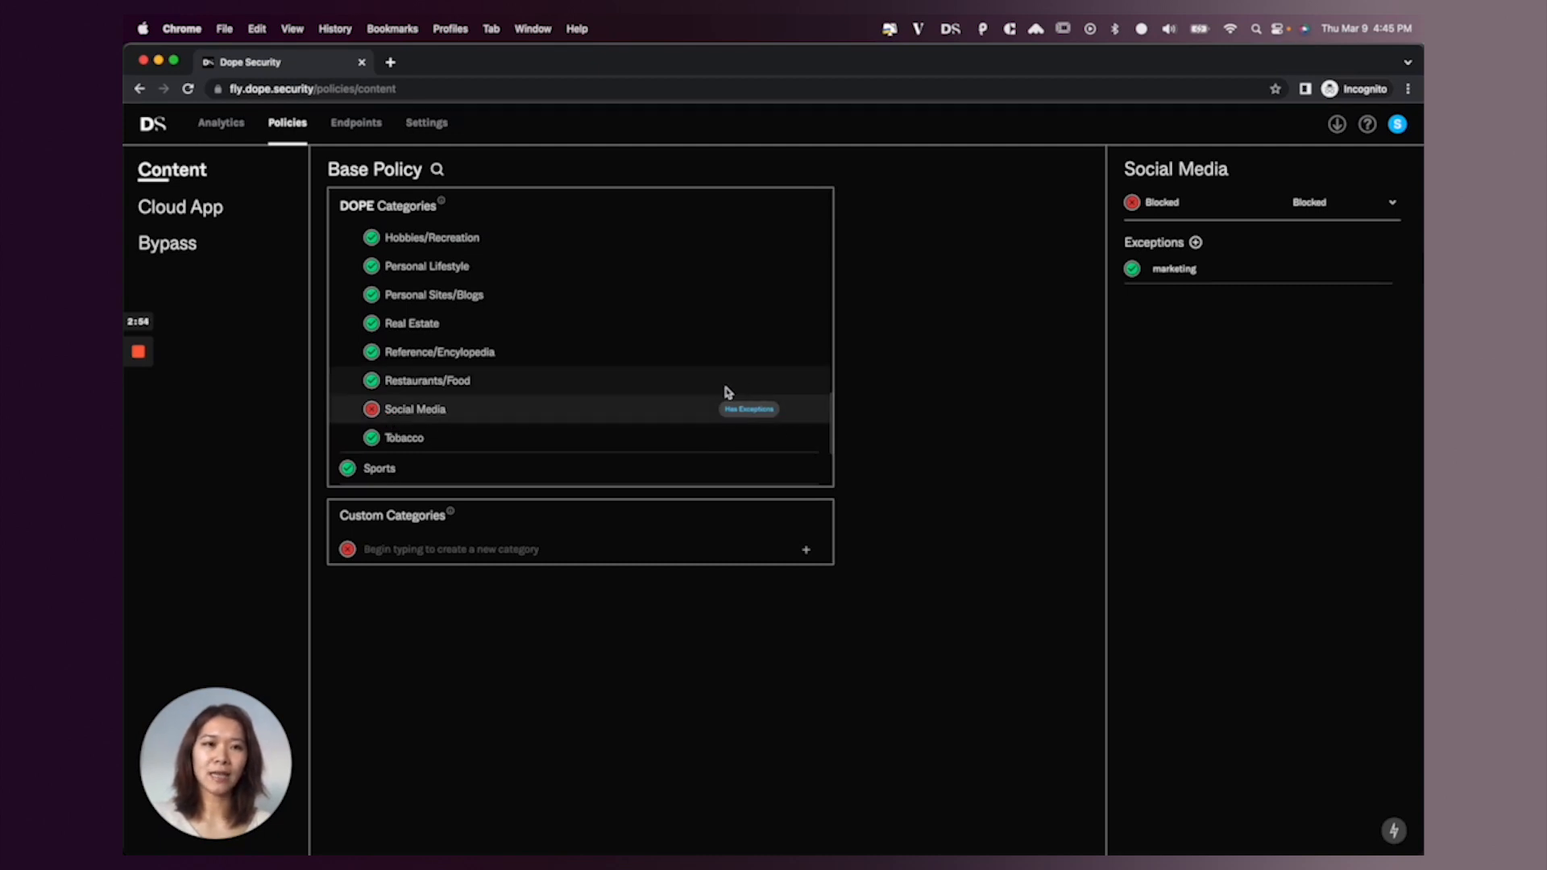
{"action": "scroll", "coordinate": [728, 393], "scroll_direction": "up", "scroll_amount": 5}
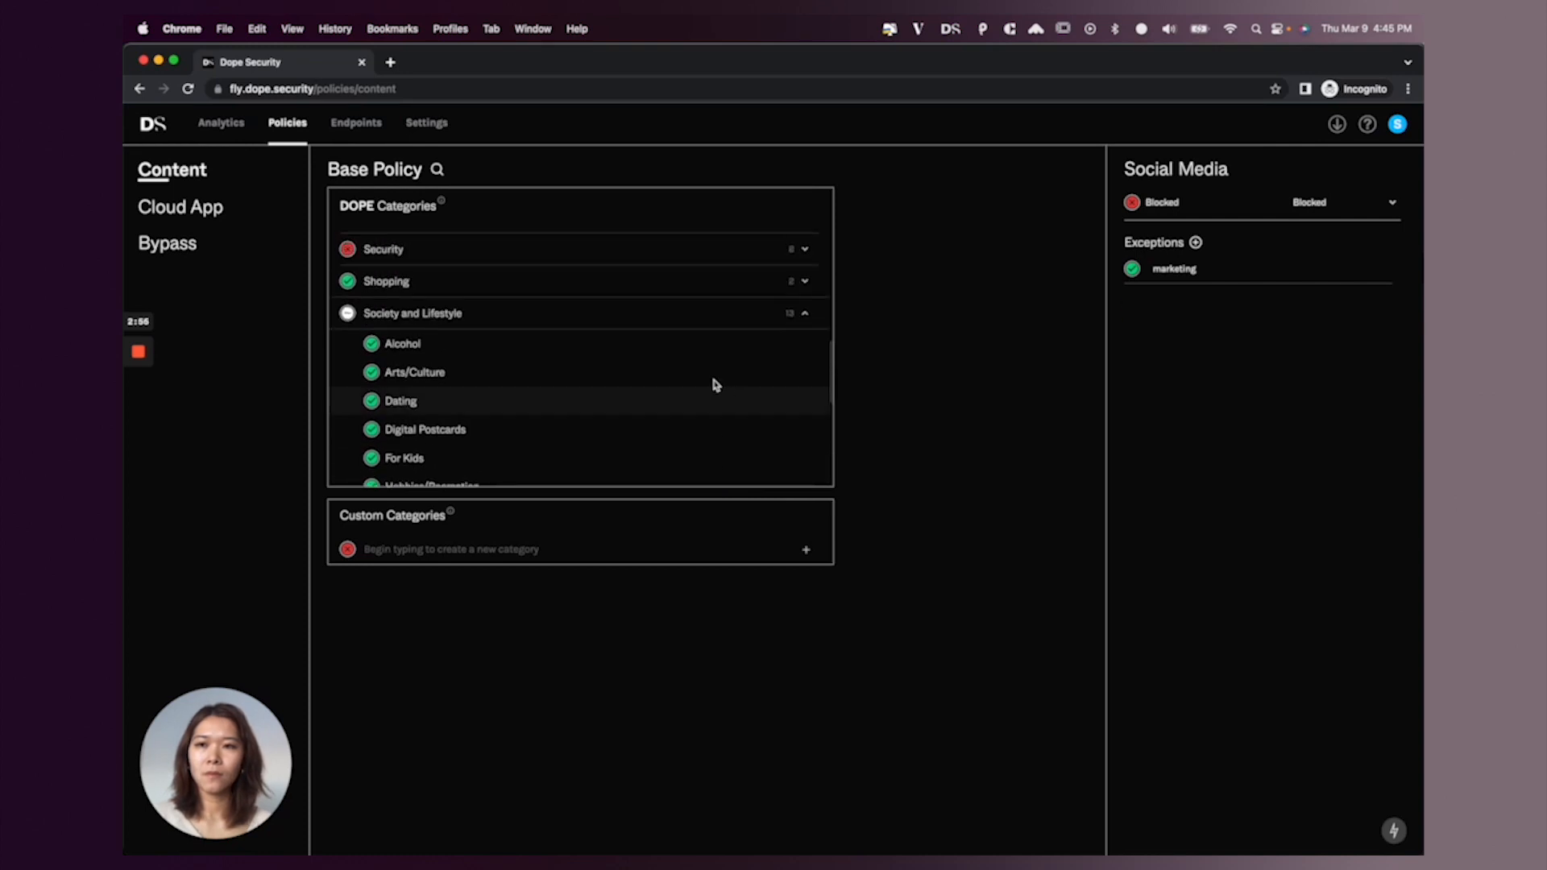
{"action": "left_click", "coordinate": [535, 320]}
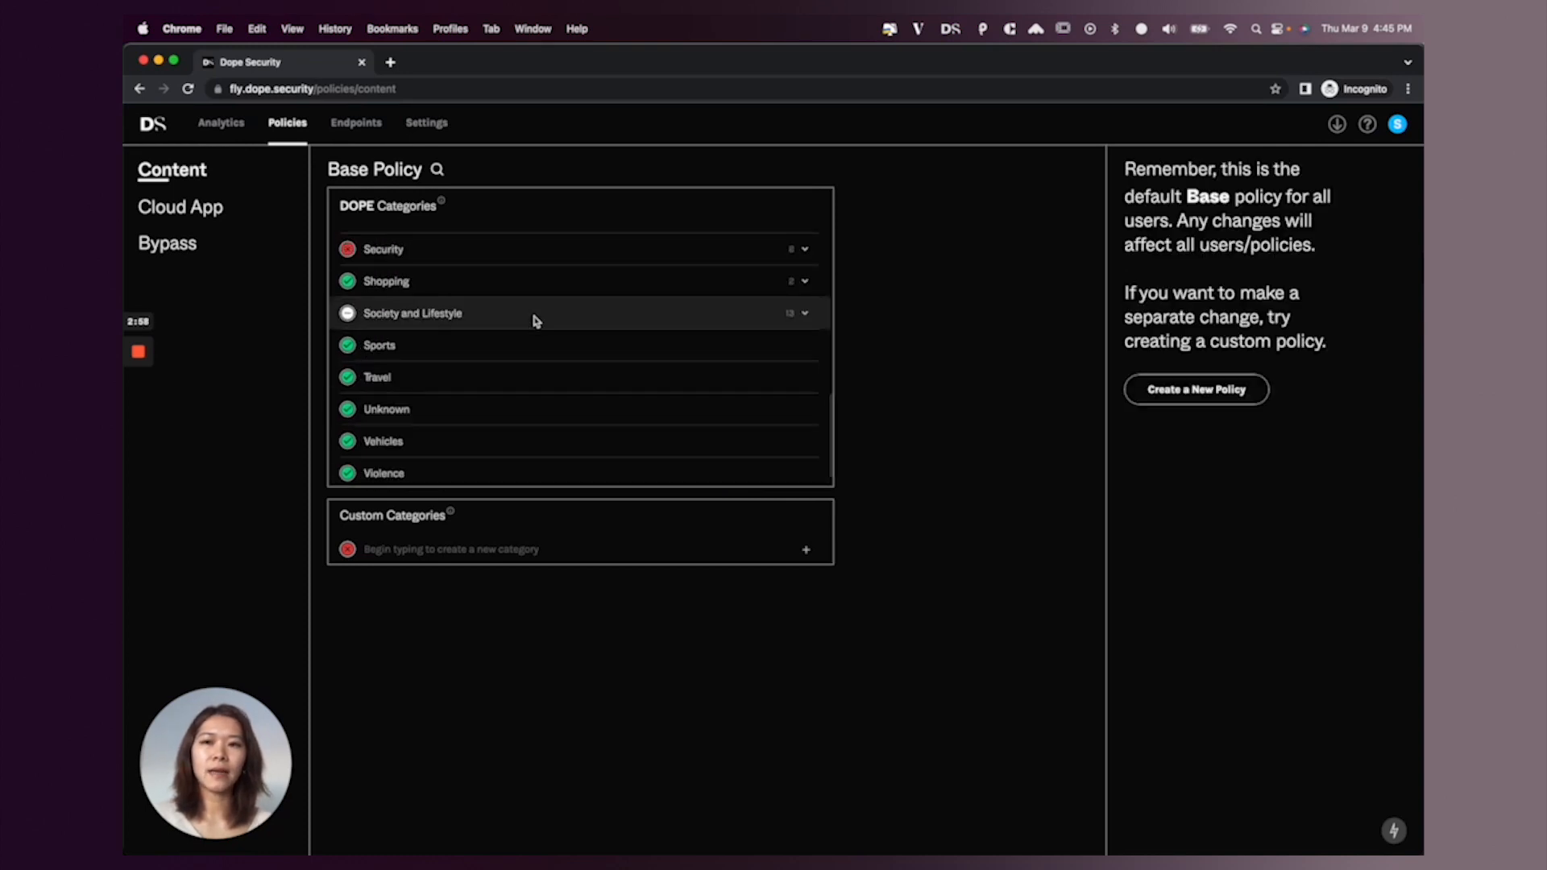
{"action": "left_click", "coordinate": [536, 319]}
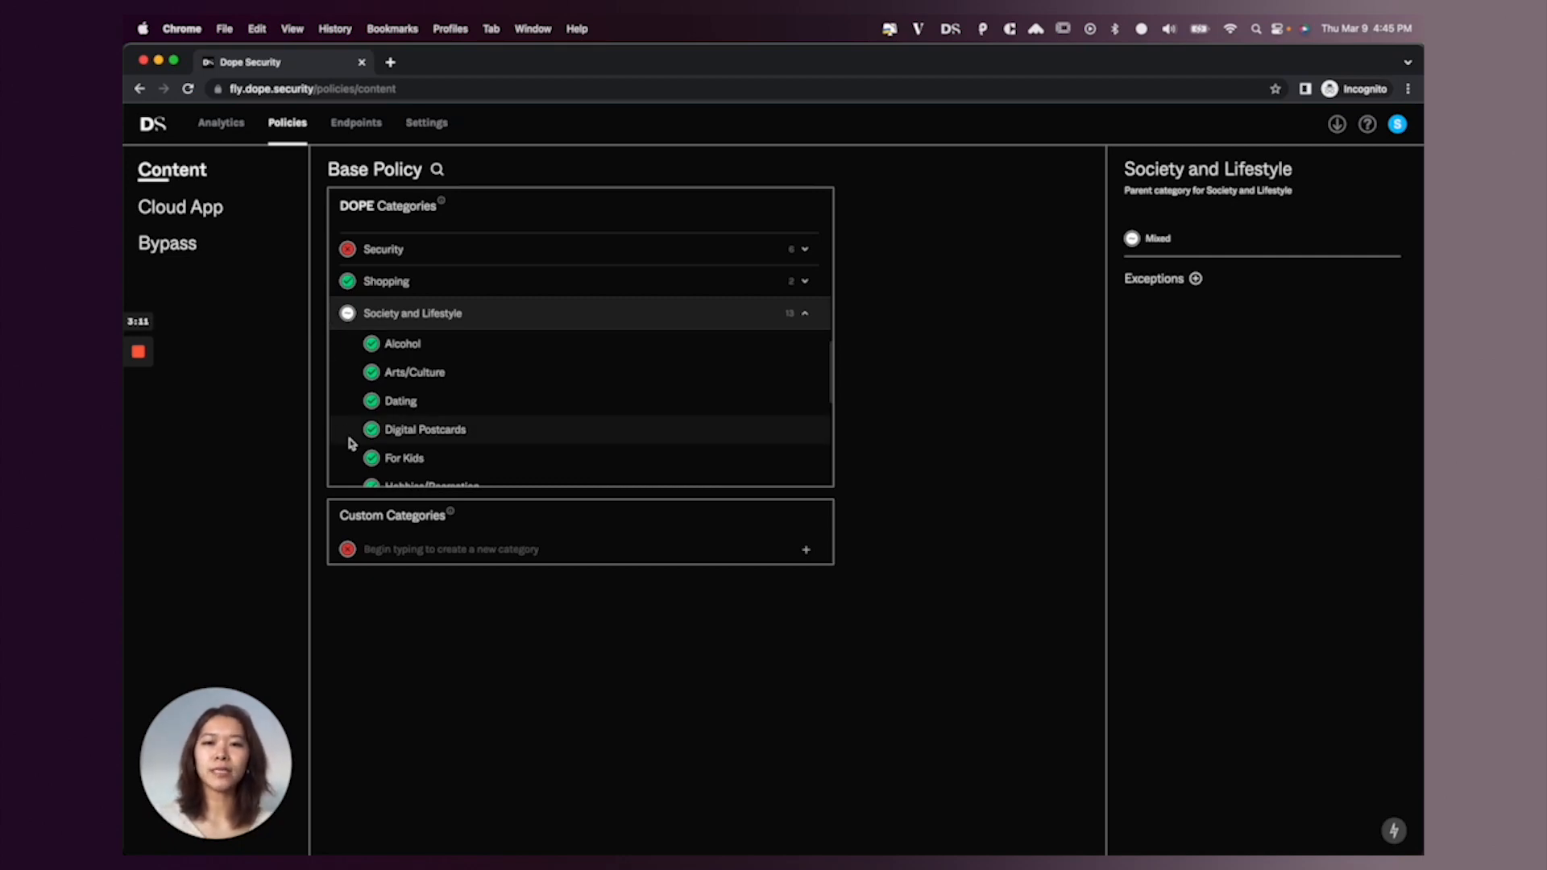
Create a blocked custom category named Global Block List in the Base Policy and save the policy.
{"action": "left_click", "coordinate": [413, 553]}
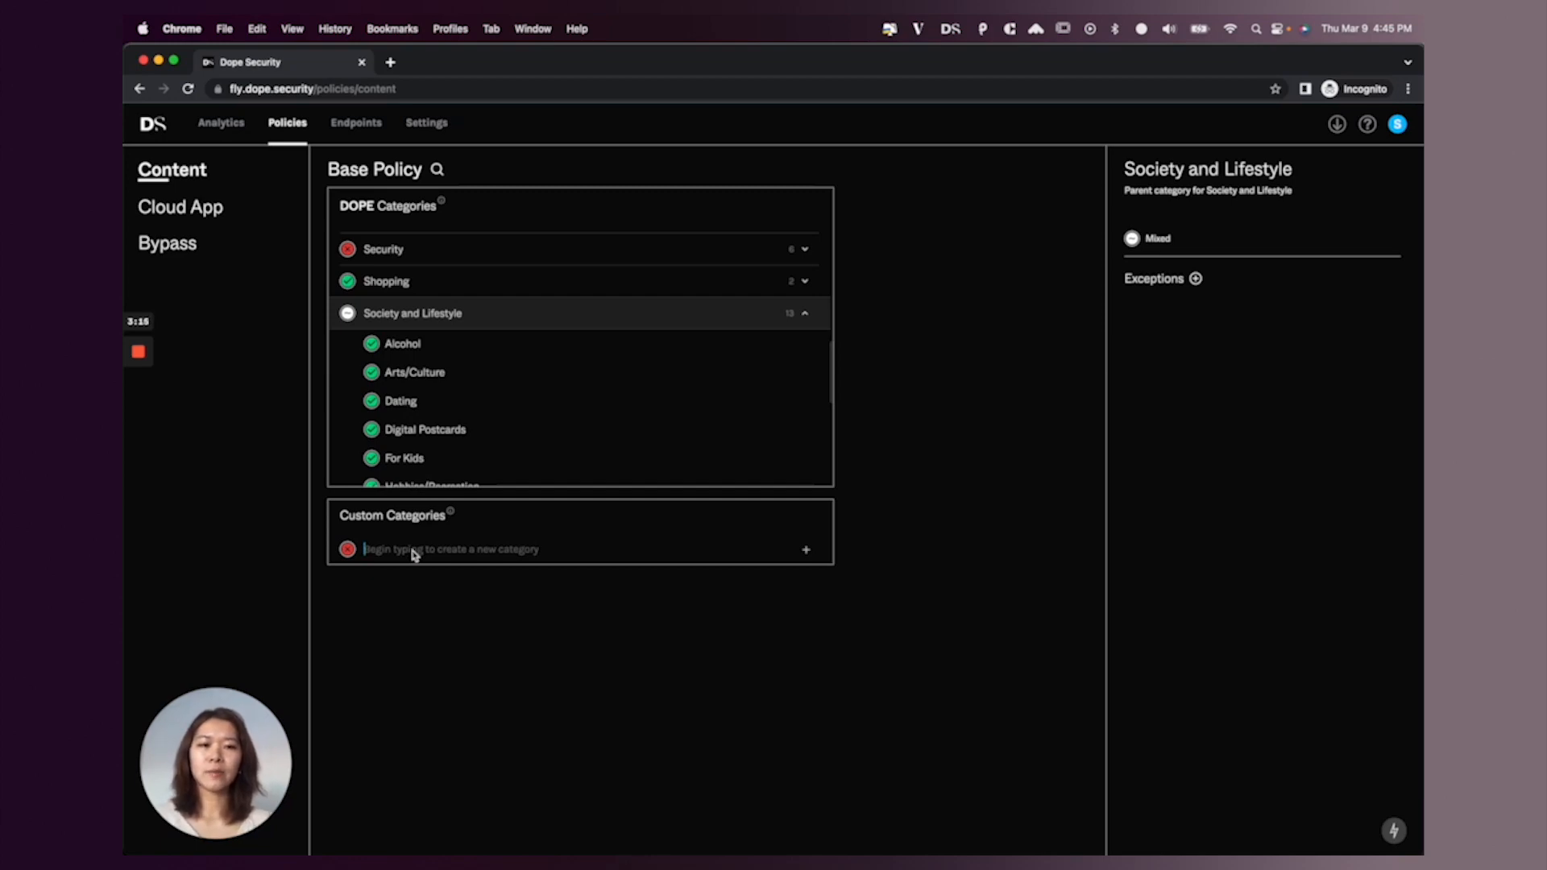
{"action": "type", "text": "G"}
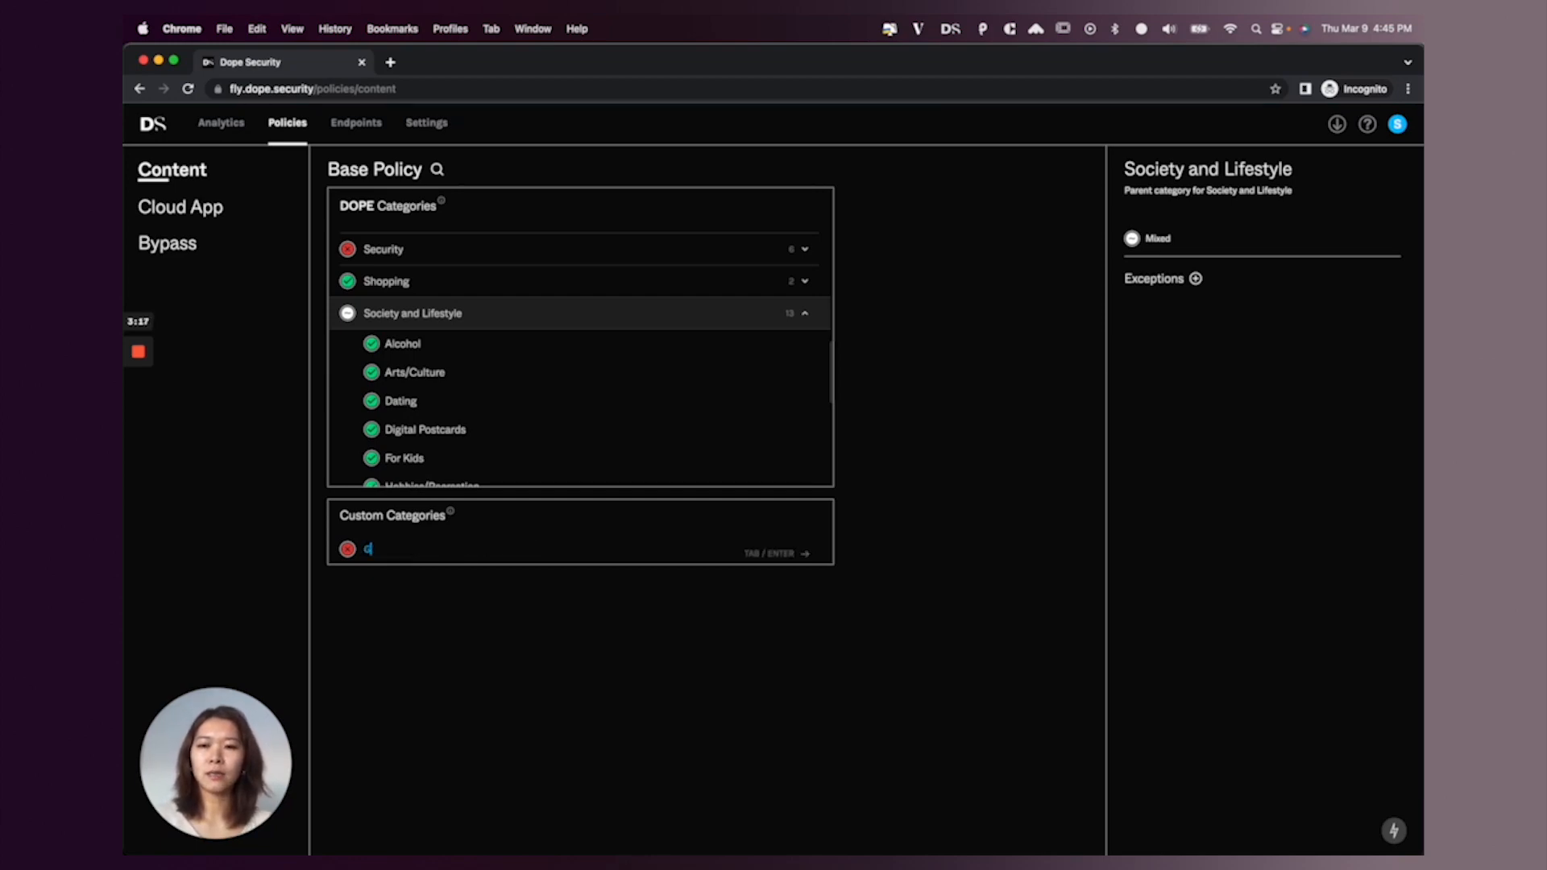
{"action": "type", "text": "lobal Block List"}
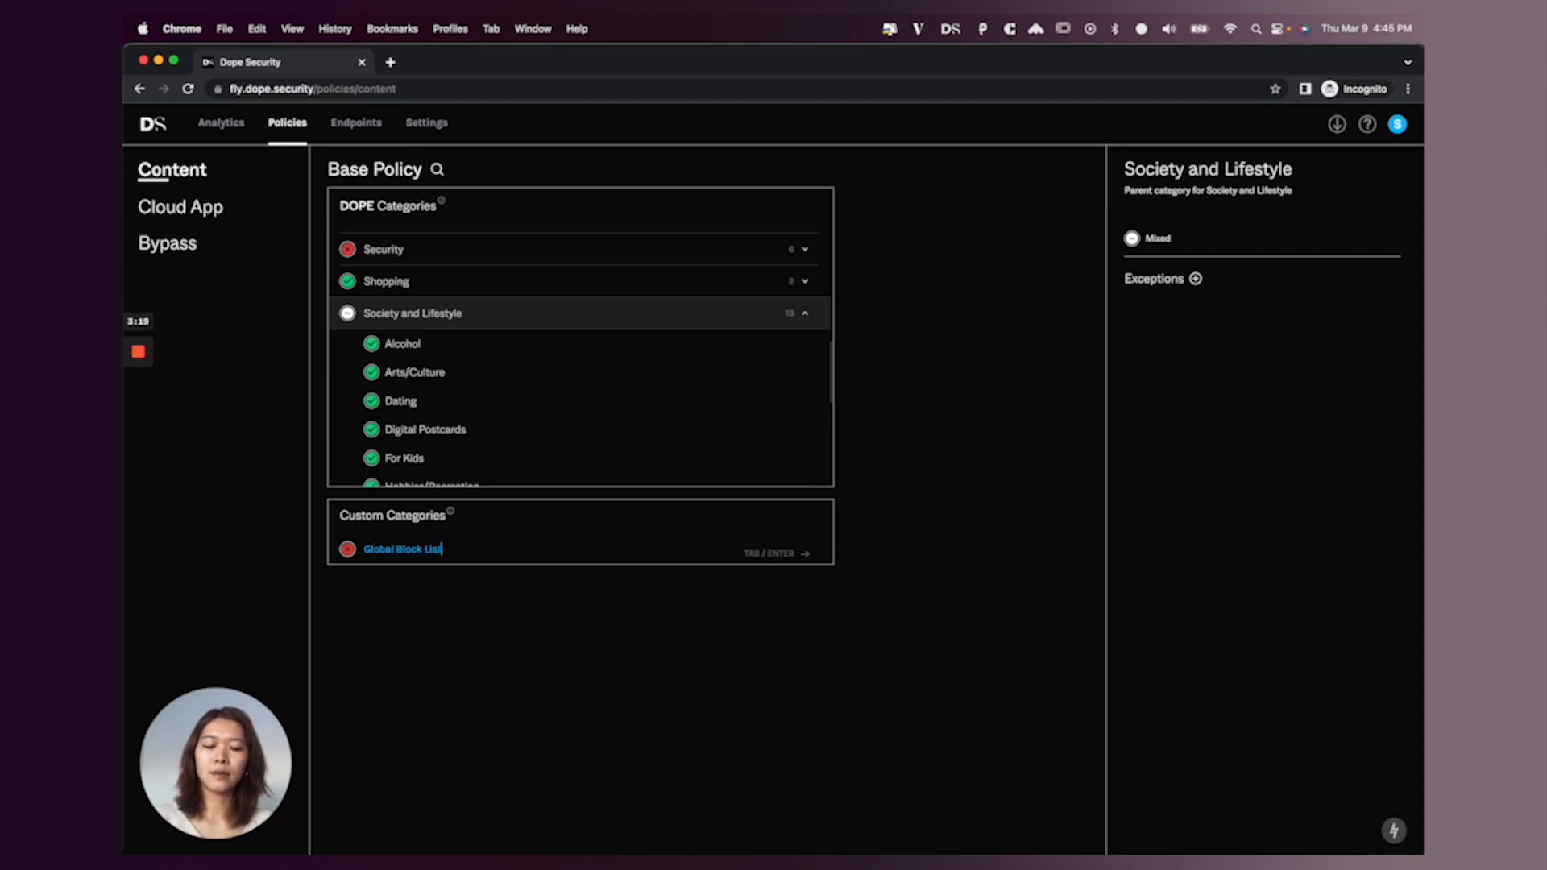
{"action": "key", "text": "Return"}
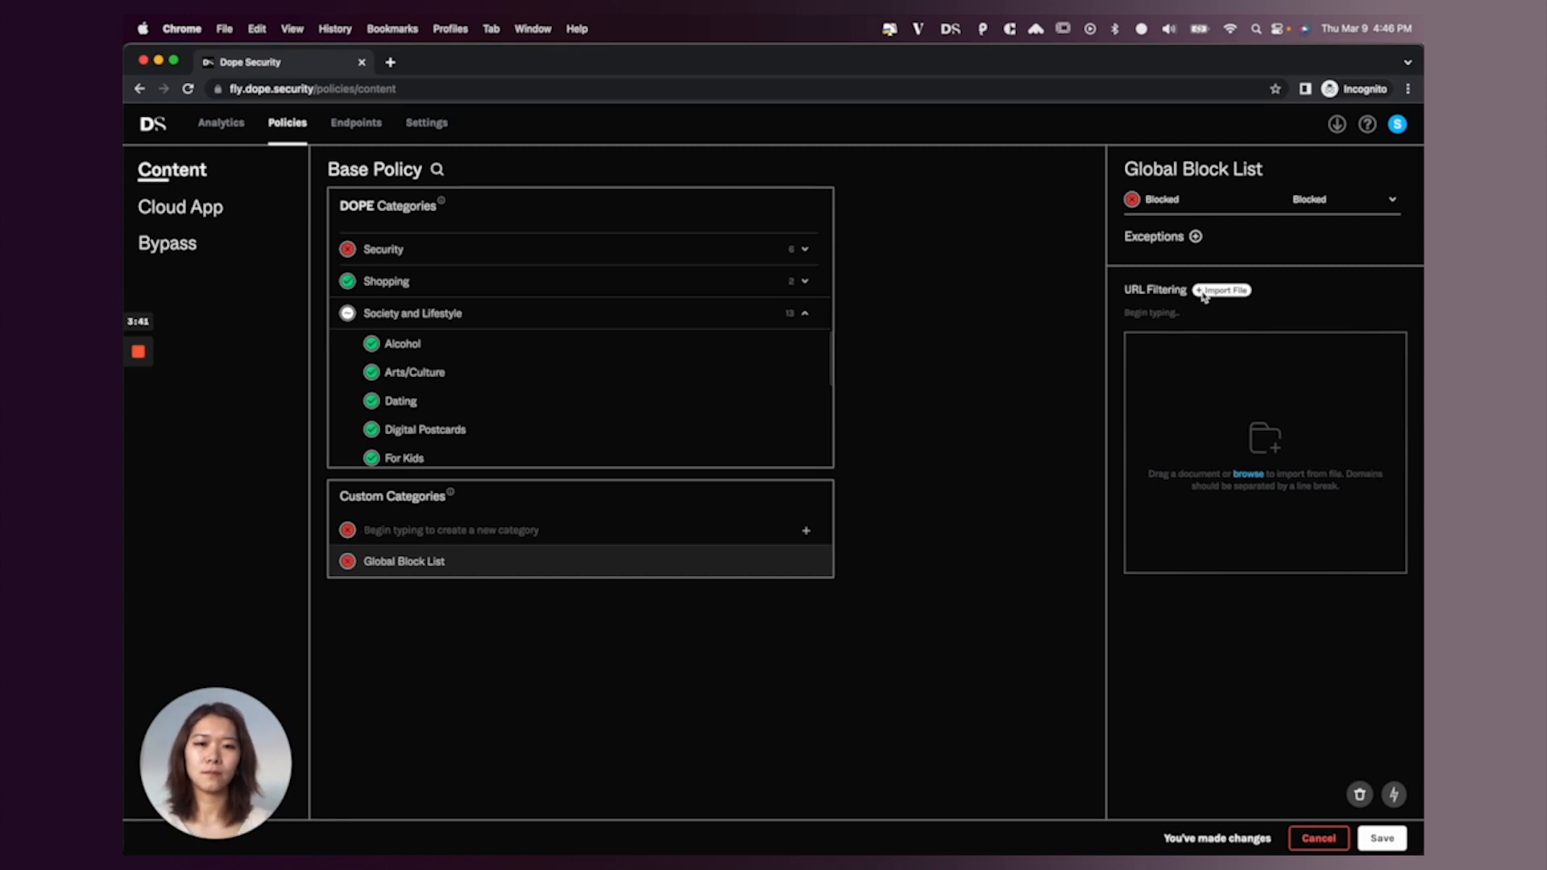
{"action": "left_click", "coordinate": [1382, 839]}
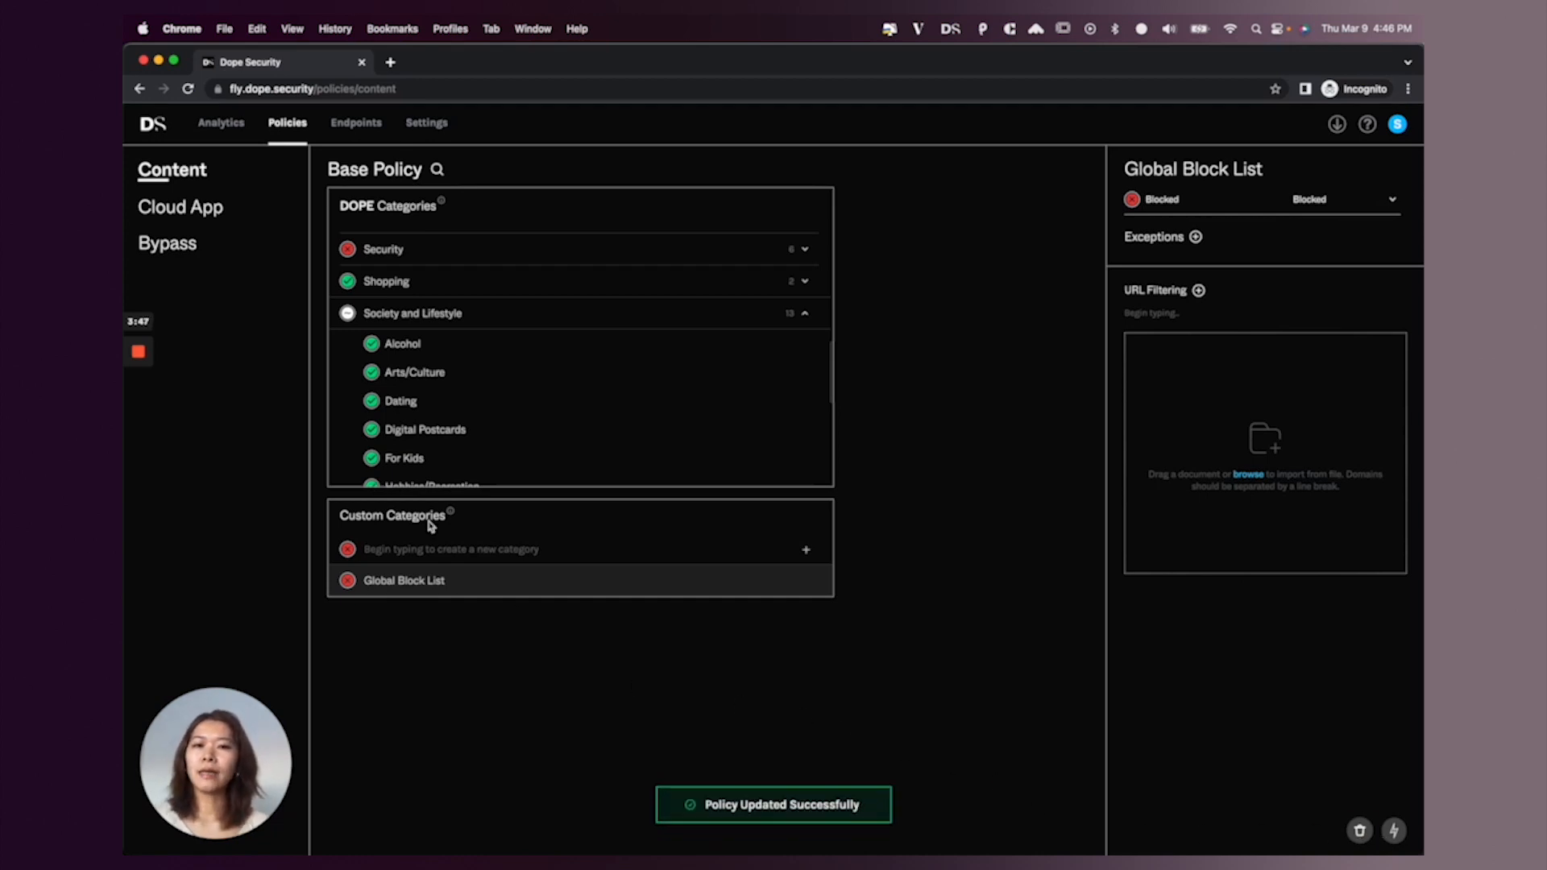
Add the Mac process ExampleApplication to the Application Bypass list.
{"action": "left_click", "coordinate": [172, 244]}
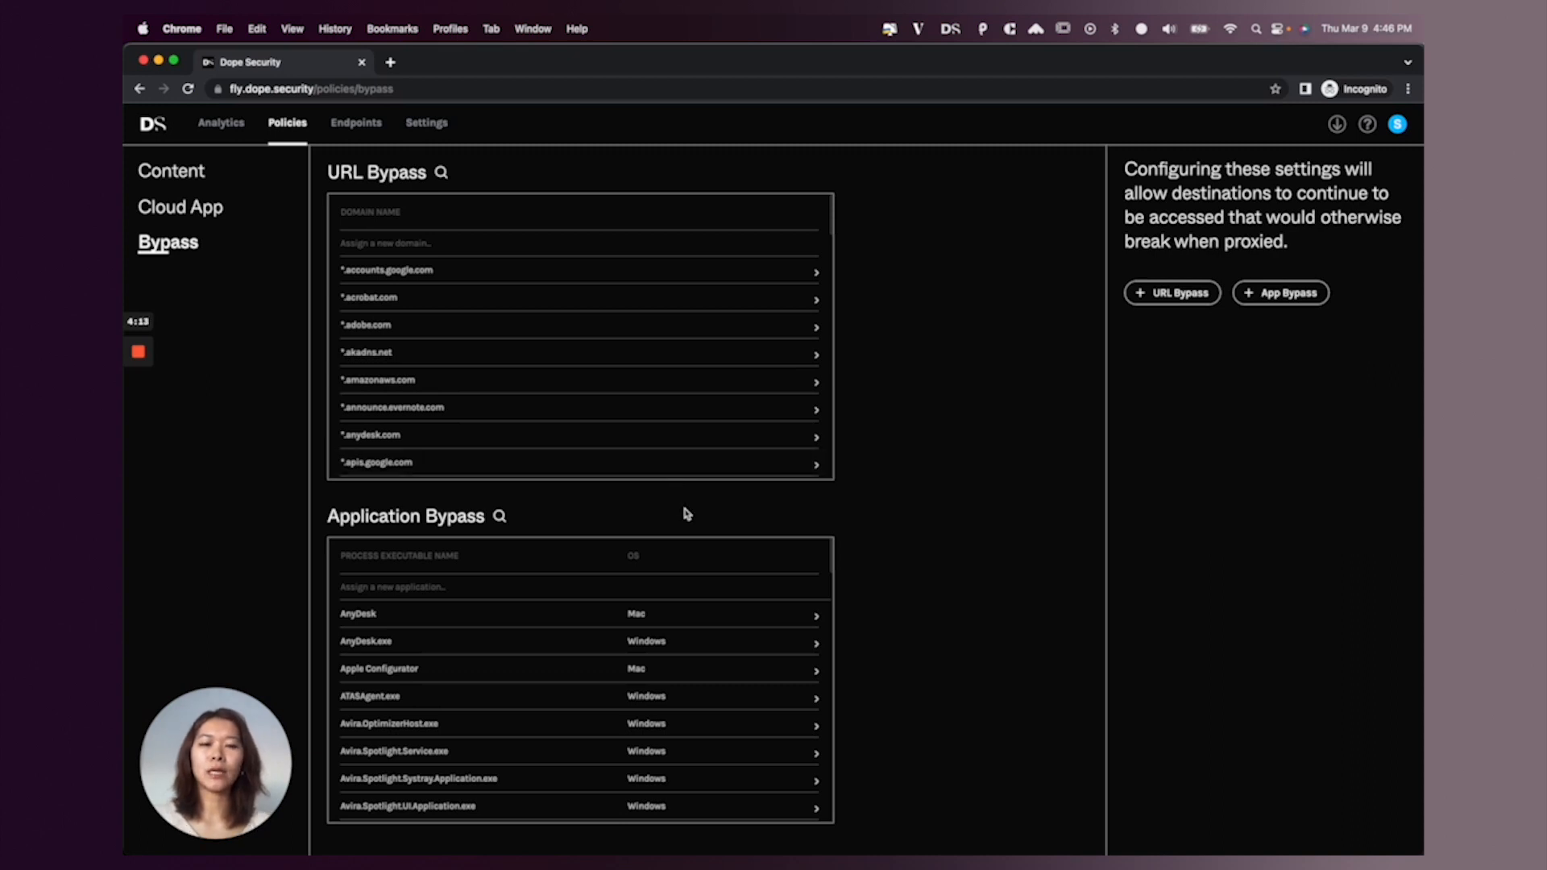
{"action": "left_click", "coordinate": [486, 591]}
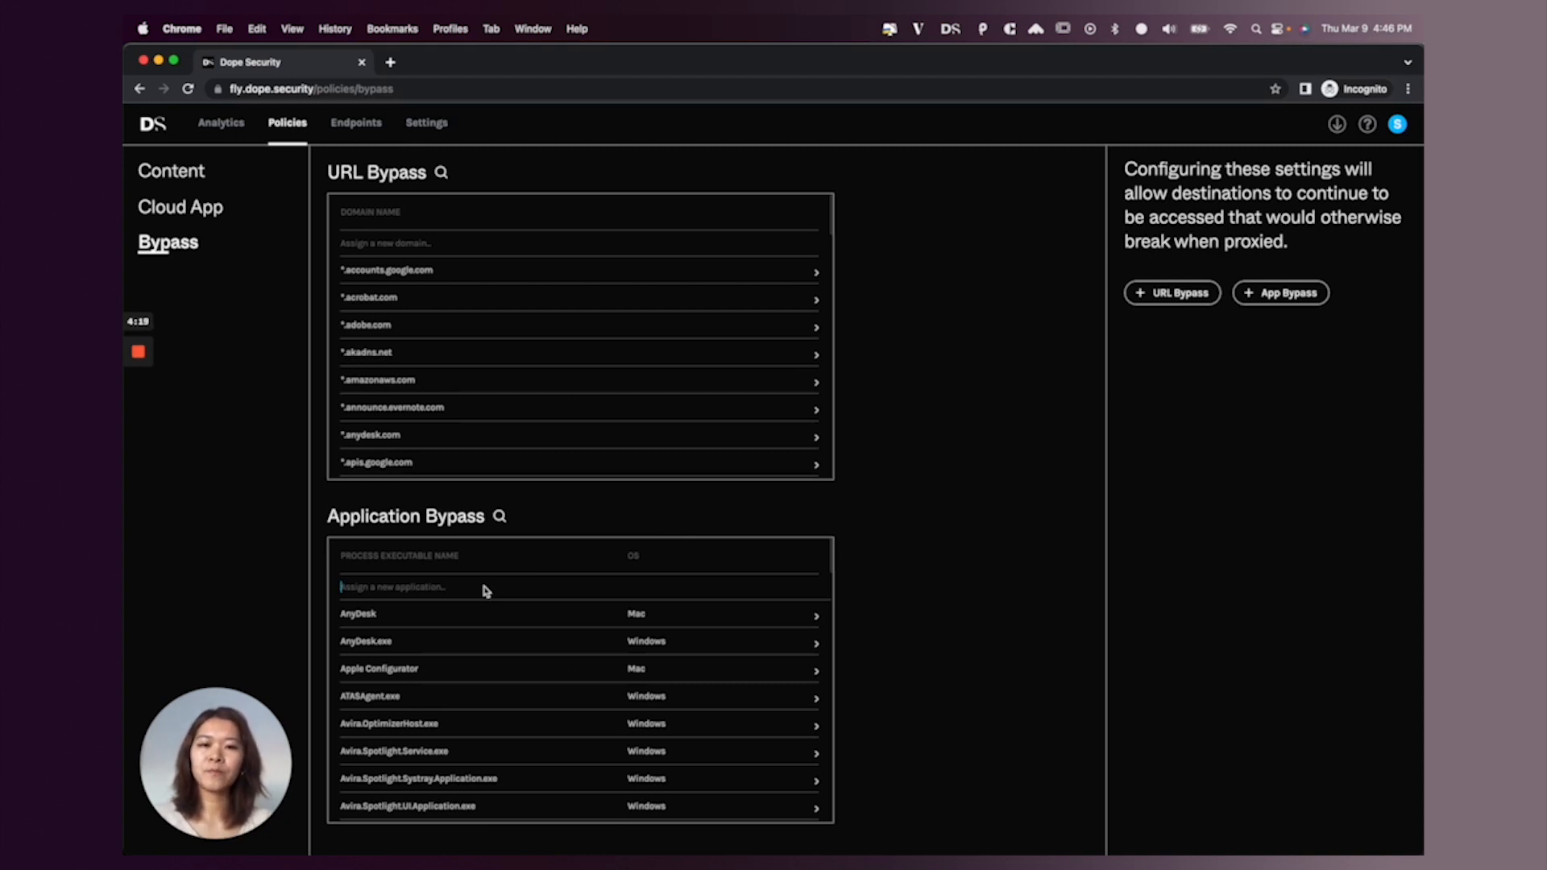
{"action": "type", "text": "Ex"}
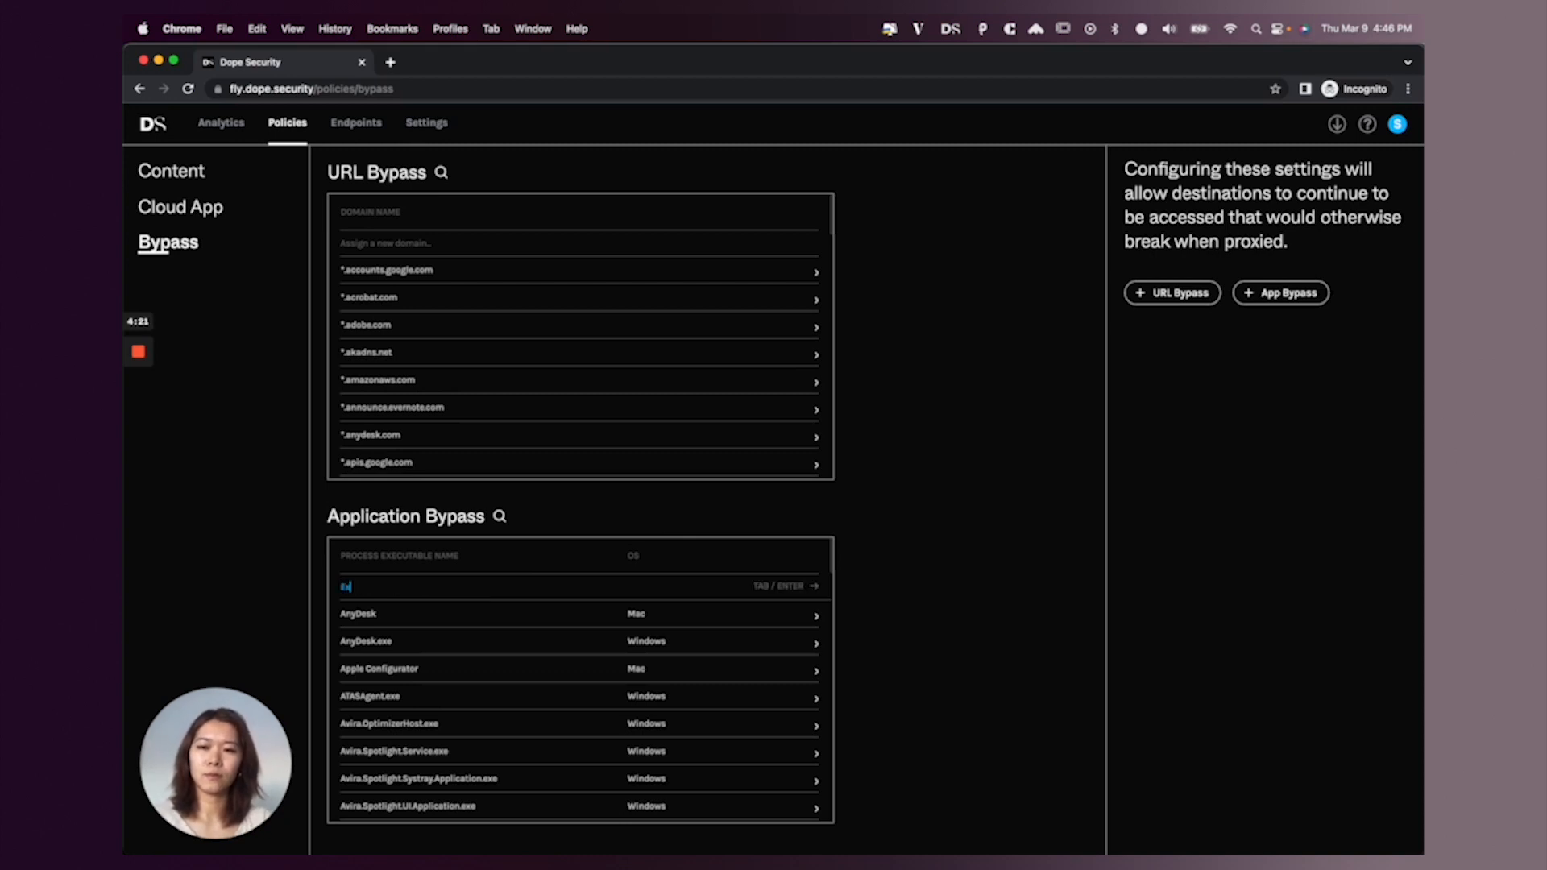
{"action": "type", "text": "ampleApplication"}
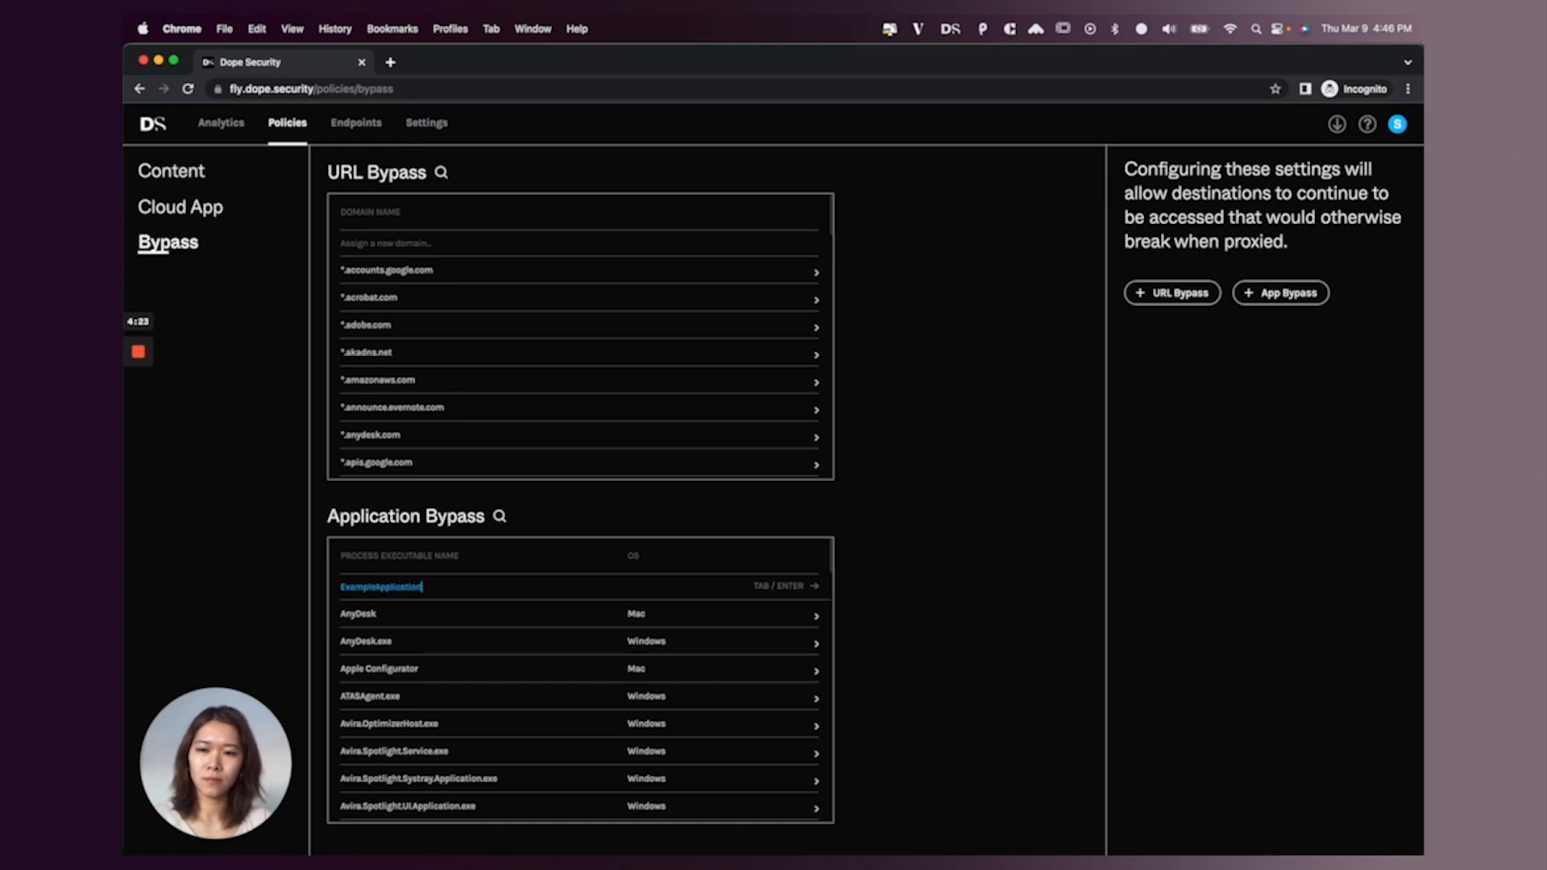
{"action": "key", "text": "Return"}
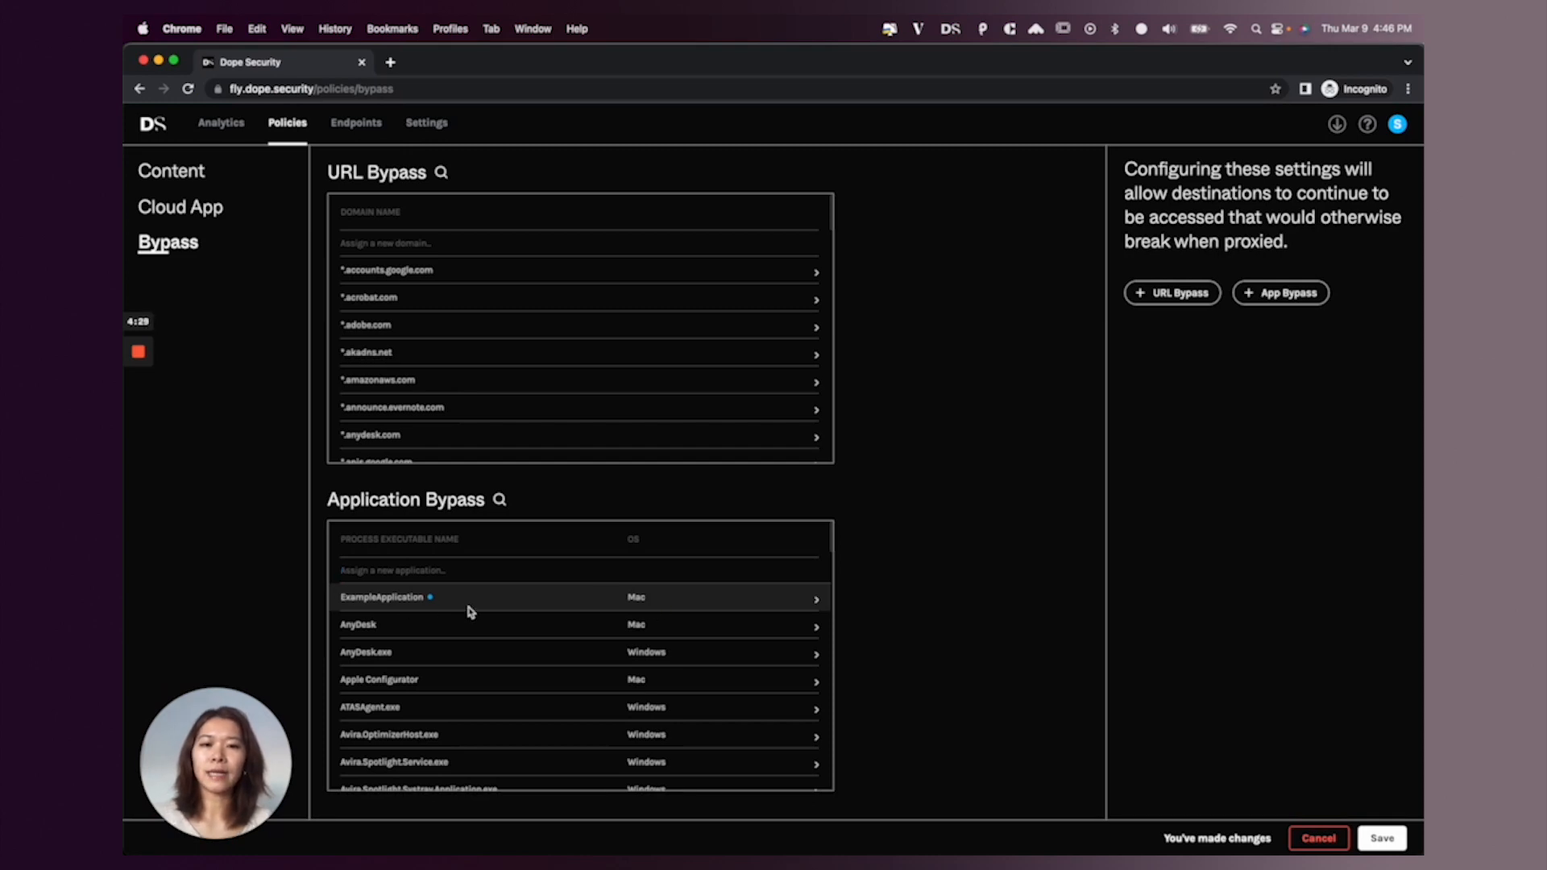
Add the Windows process ExampleApplication.exe to the Application Bypass list, and discard the unsaved bypass changes.
{"action": "type", "text": "Exampl"}
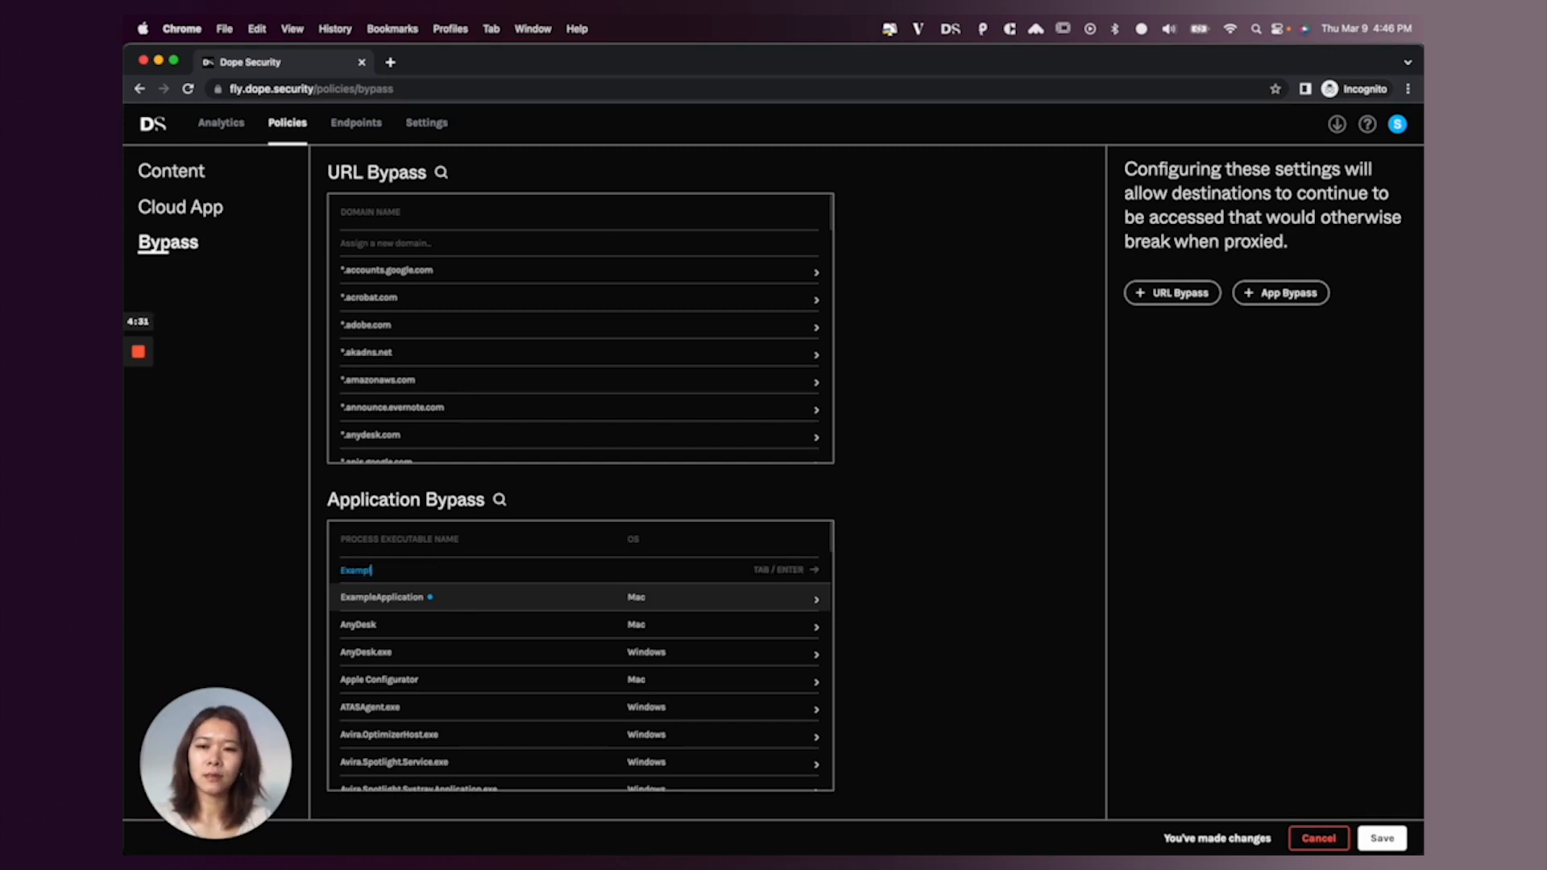
{"action": "type", "text": "eApplication"}
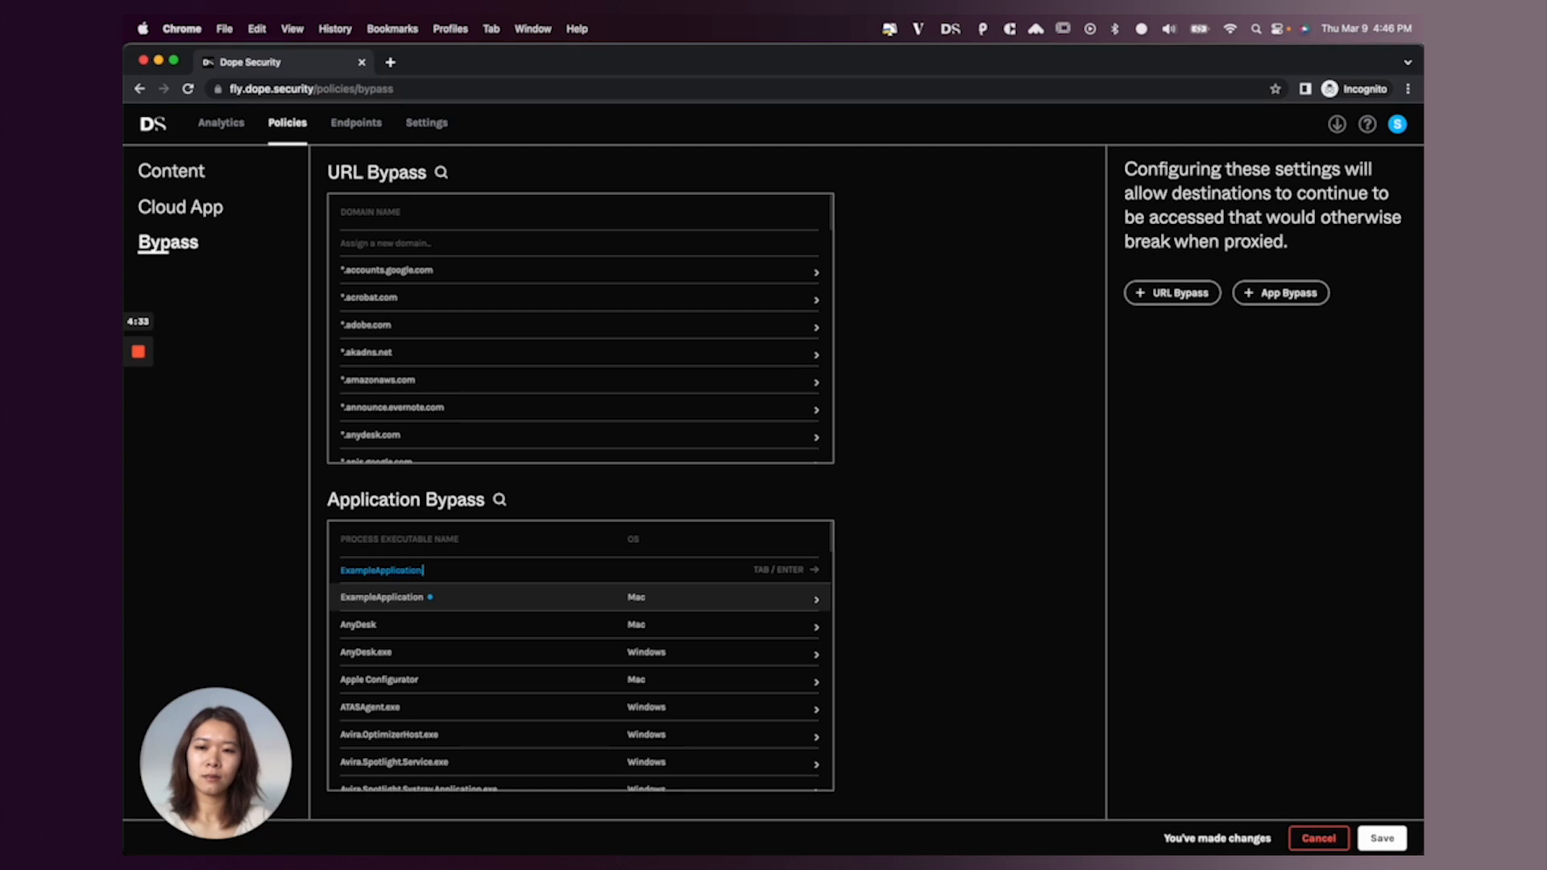
{"action": "type", "text": ".exe"}
{"action": "key", "text": "Return"}
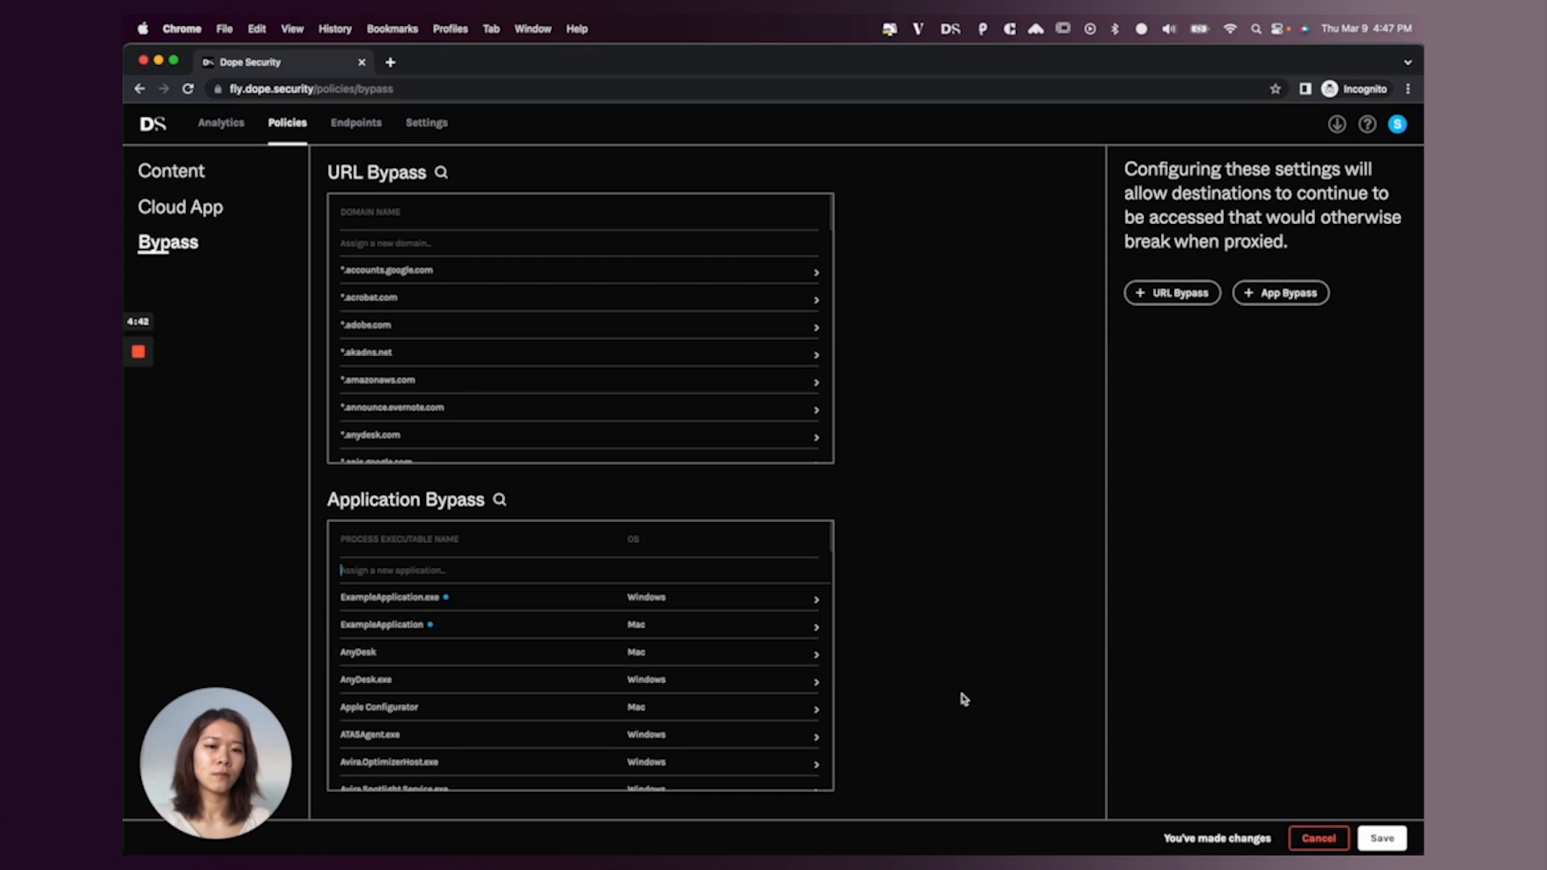
{"action": "left_click", "coordinate": [1337, 838]}
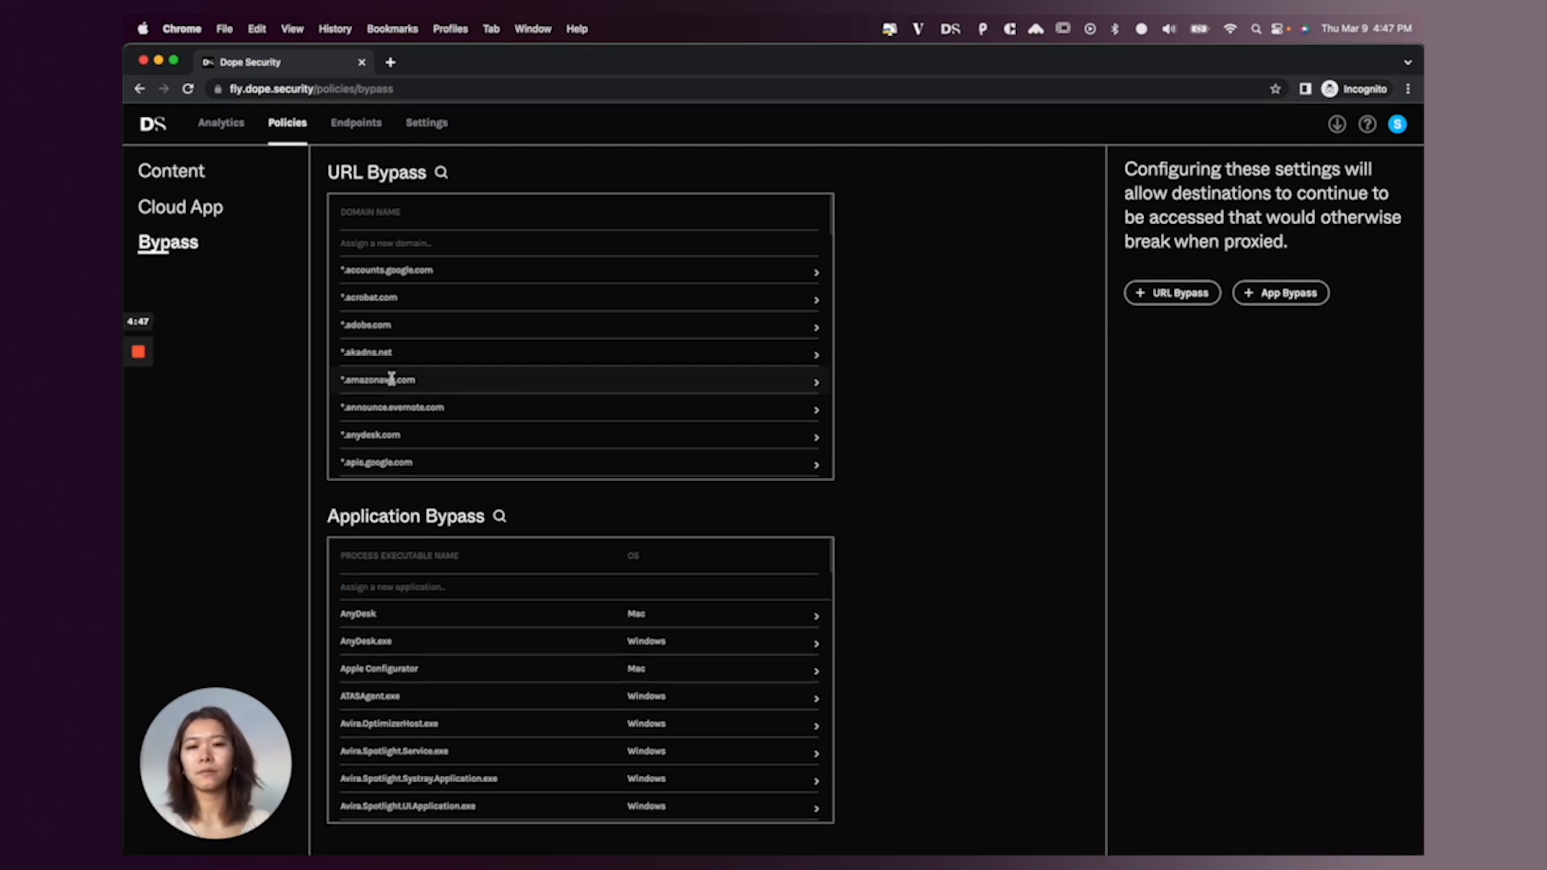
Enable the Google cloud app control and add the organization's email domain as an allowed login domain.
{"action": "left_click", "coordinate": [208, 209]}
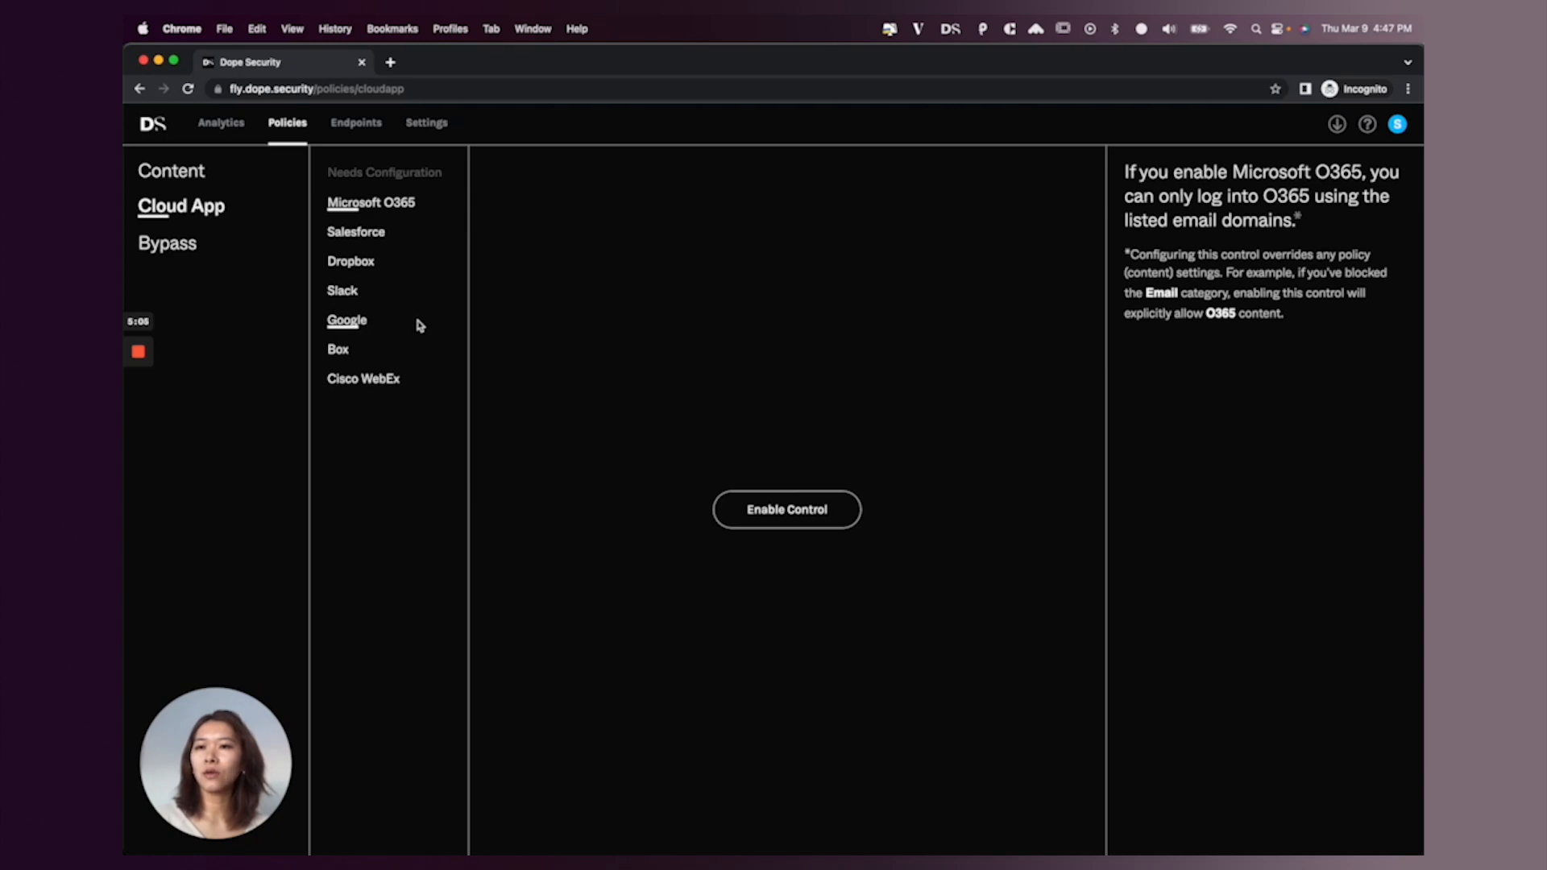
{"action": "left_click", "coordinate": [350, 325]}
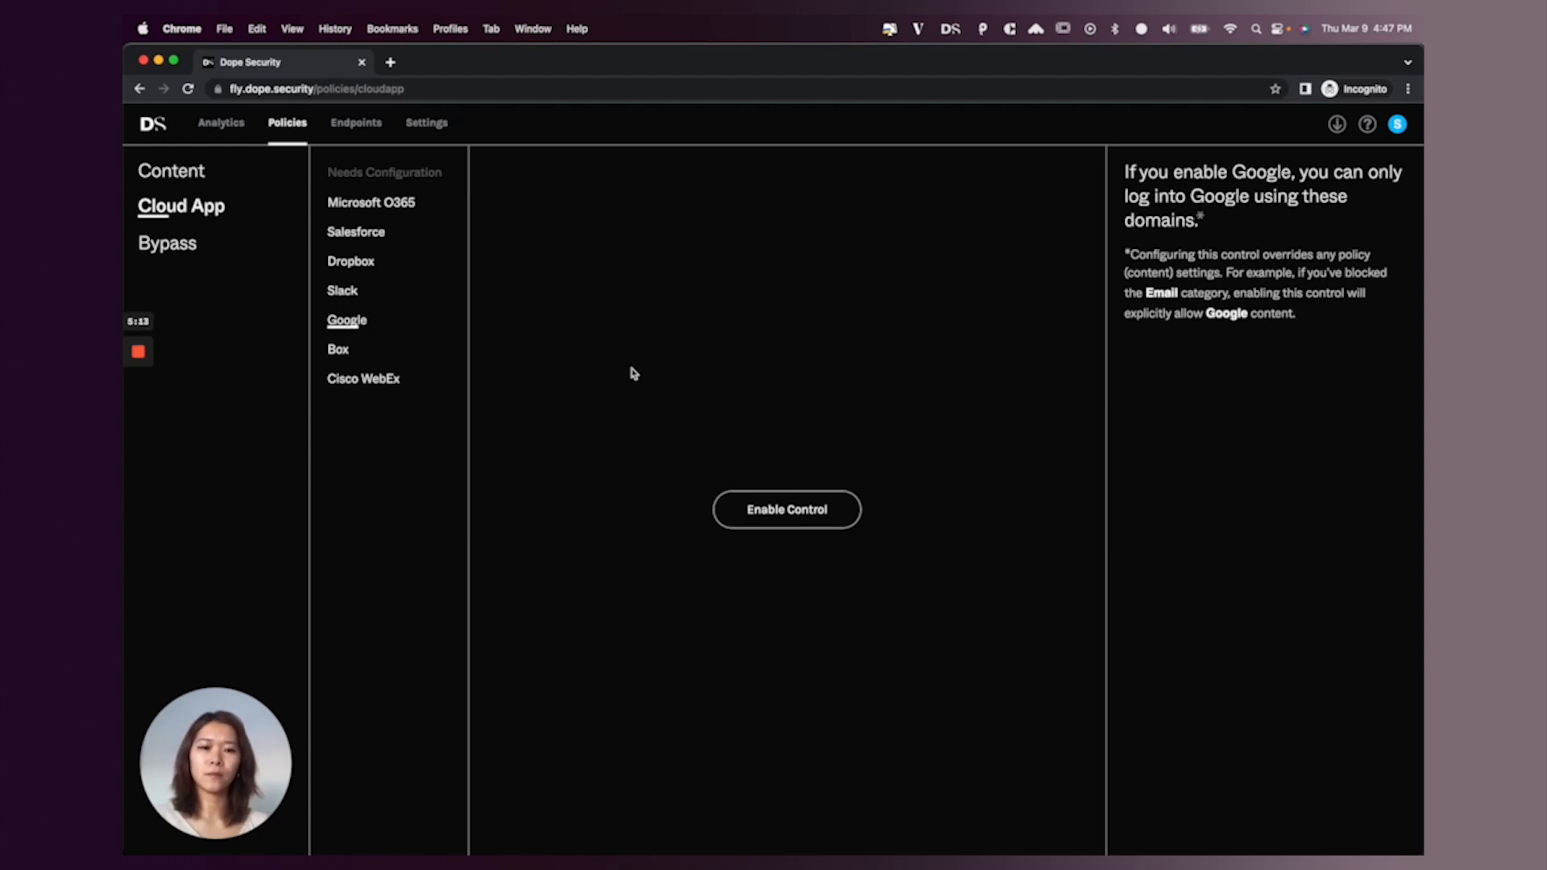
{"action": "left_click", "coordinate": [750, 511]}
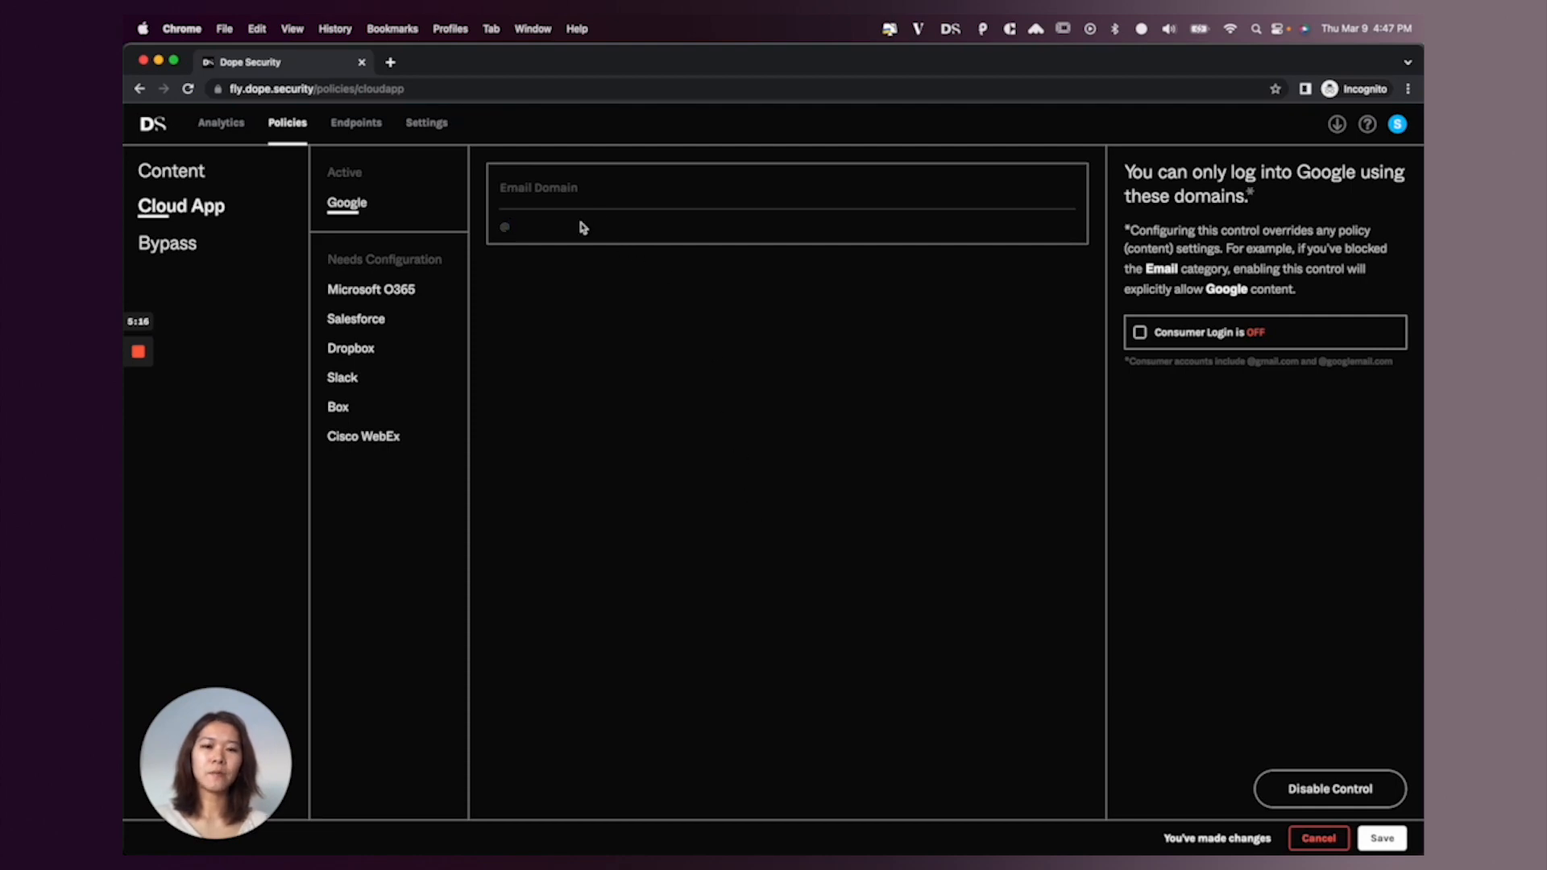
{"action": "type", "text": "san"}
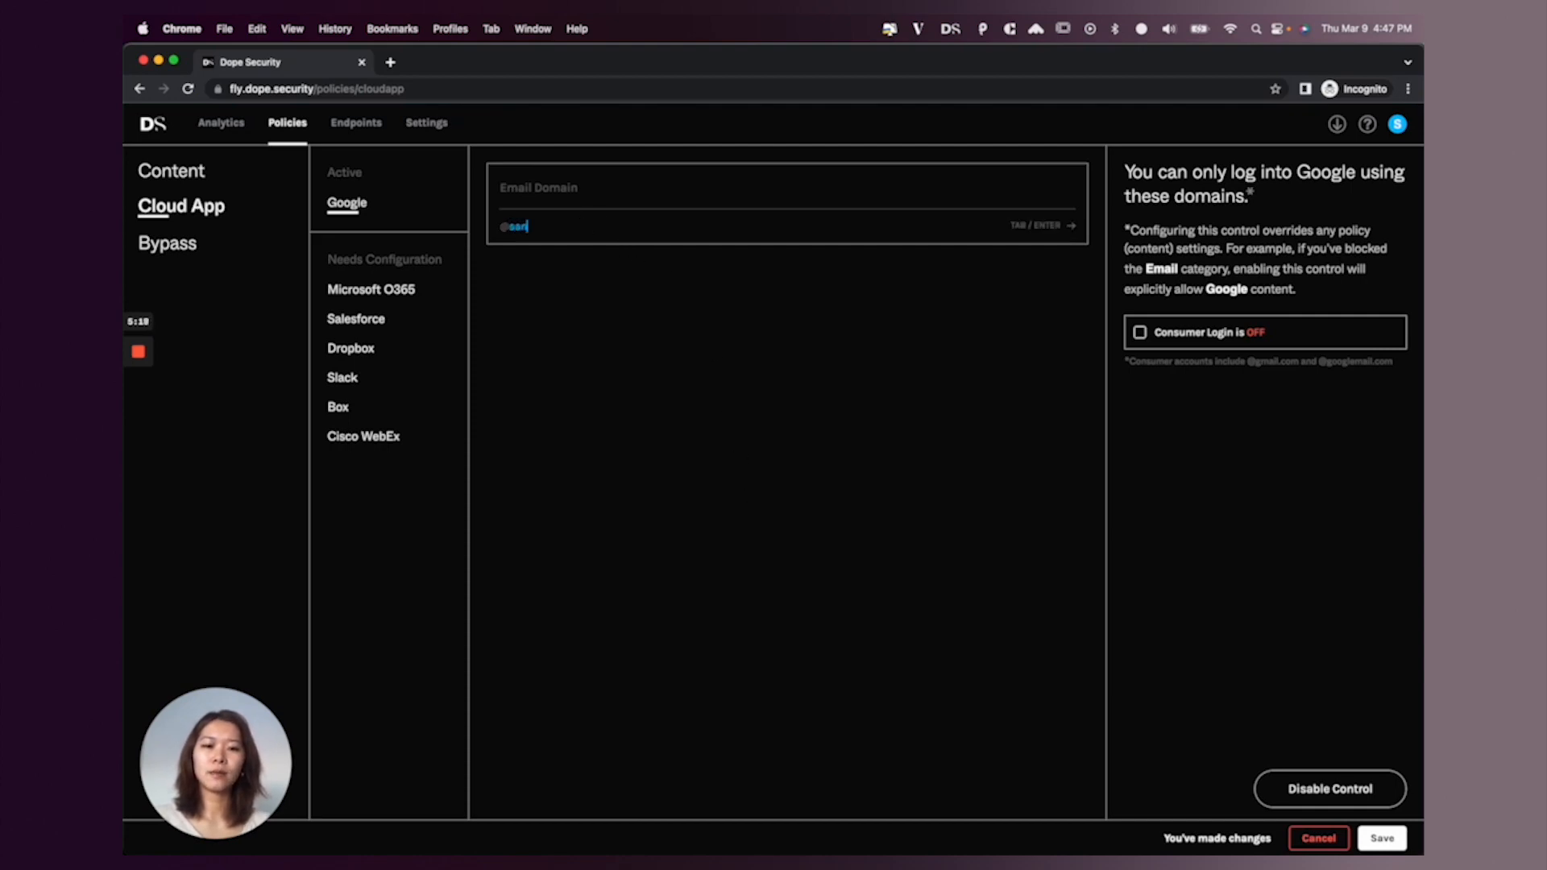
{"action": "type", "text": "joydeb.com"}
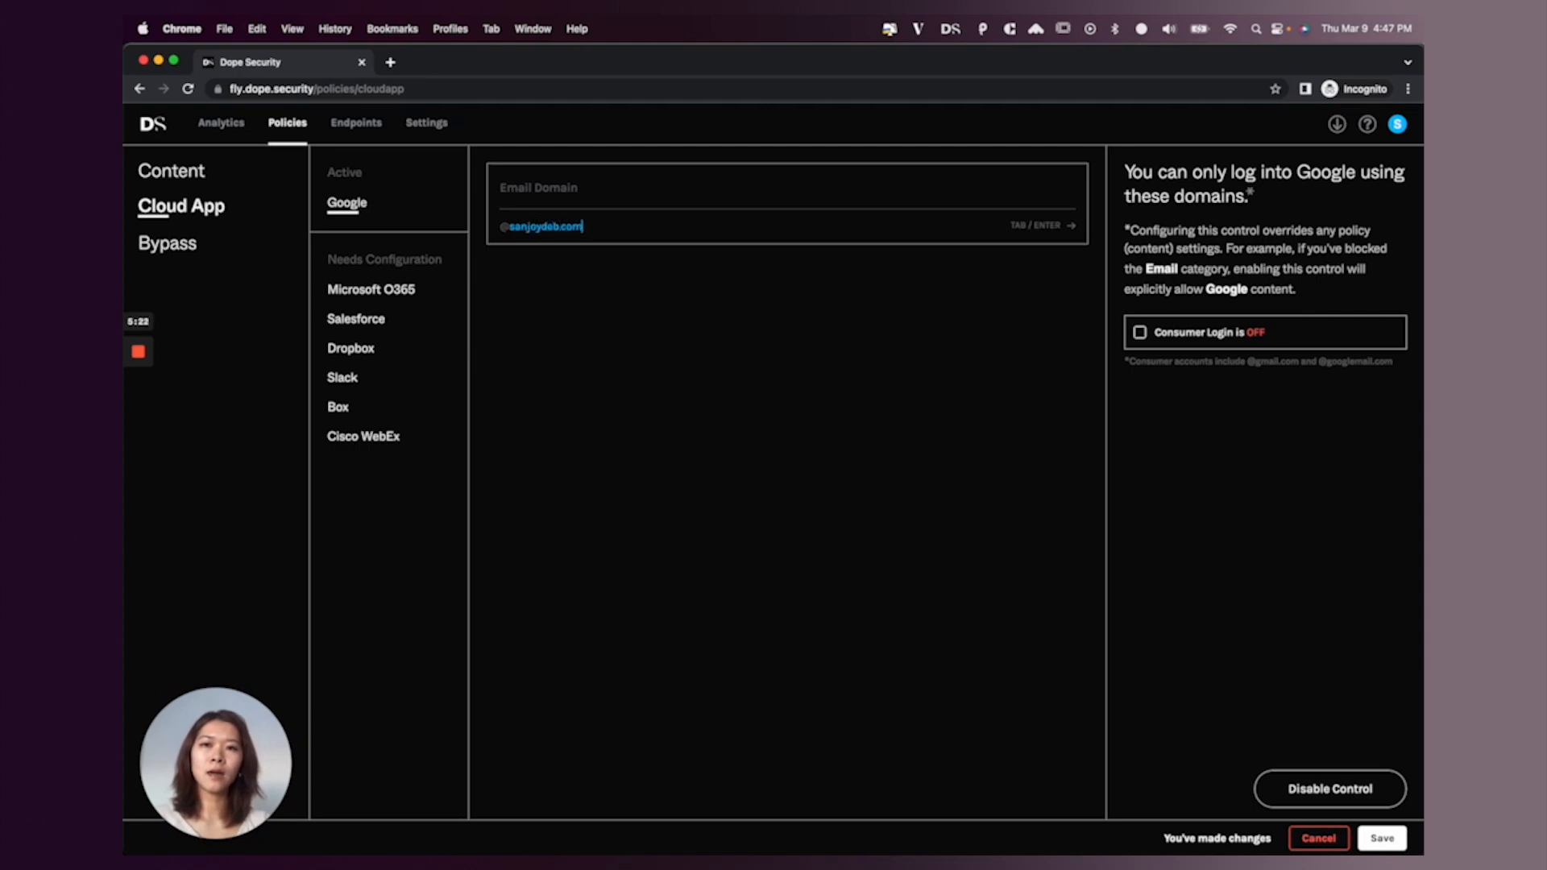
{"action": "key", "text": "Return"}
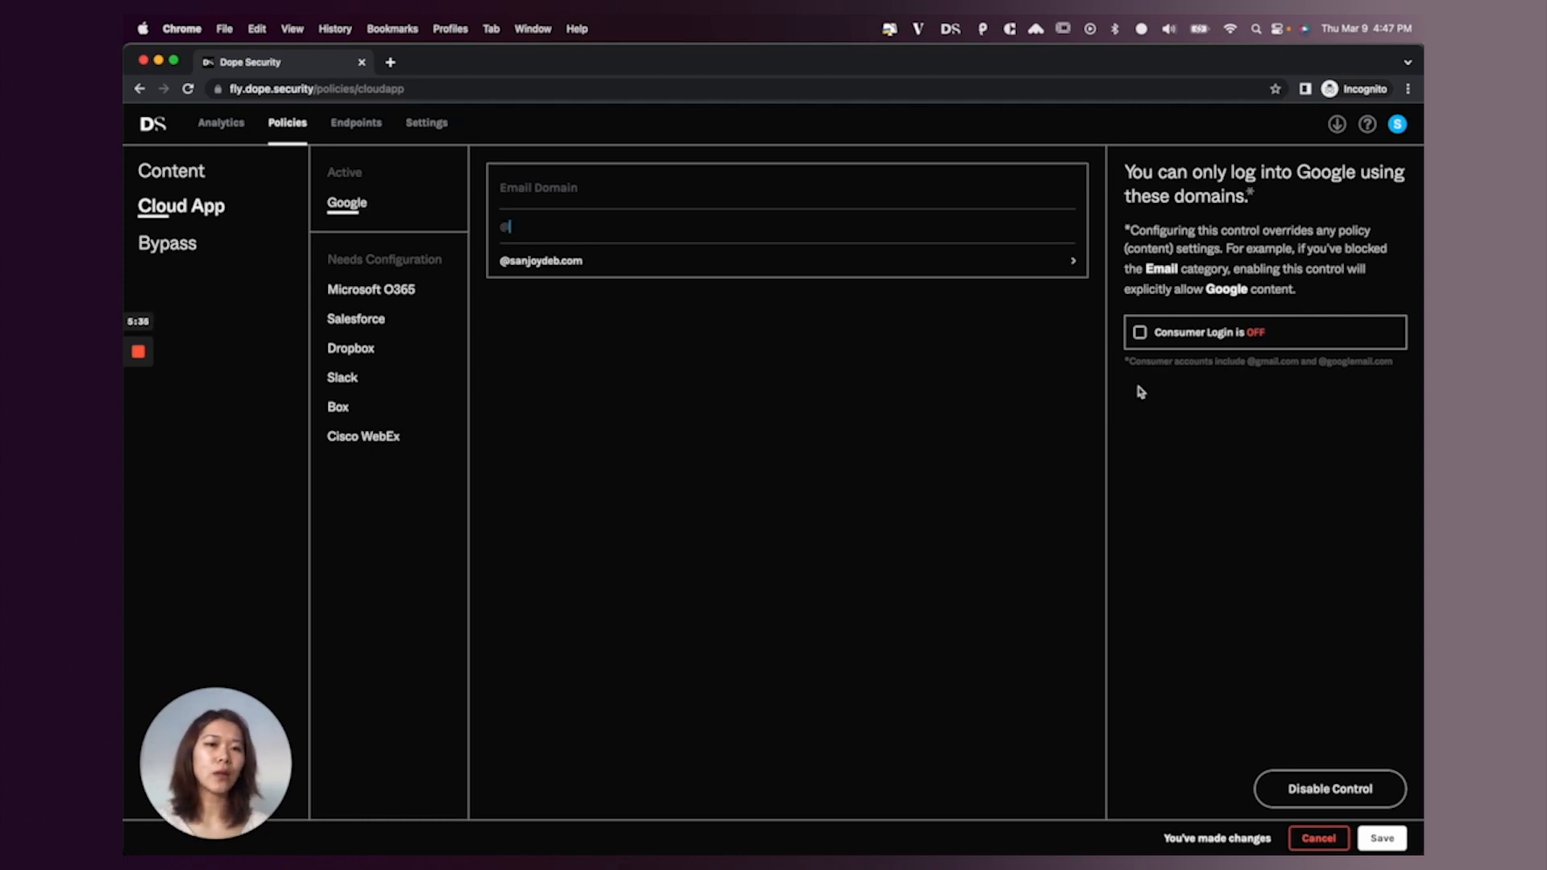
Switch Google's Consumer Login on and back off, and save the cloud app policy.
{"action": "left_click", "coordinate": [1139, 333]}
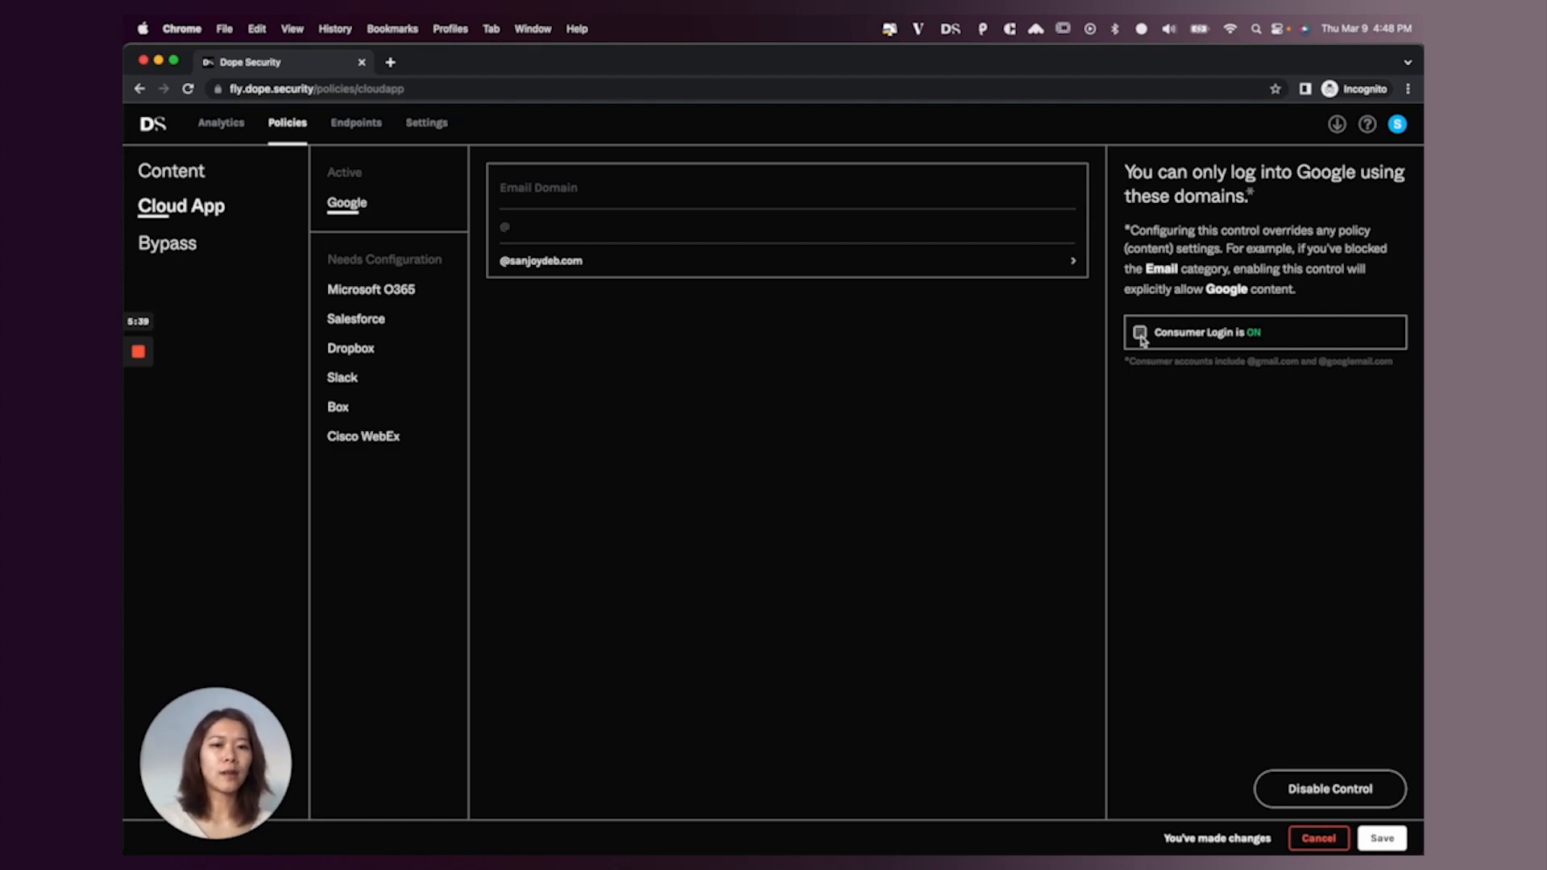
{"action": "left_click", "coordinate": [1140, 334]}
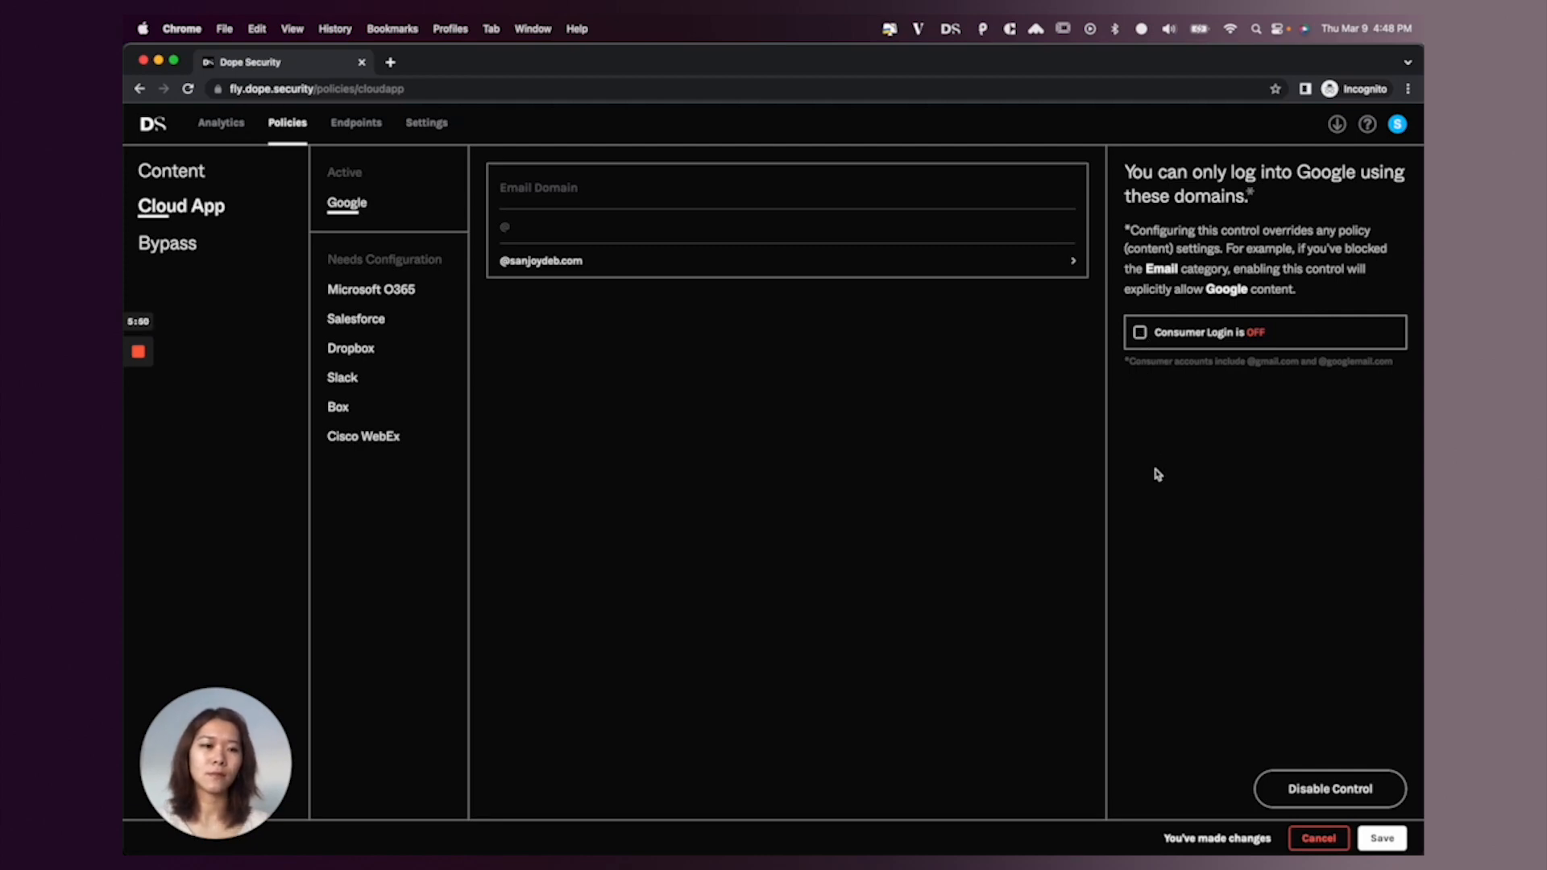
{"action": "left_click", "coordinate": [1398, 831]}
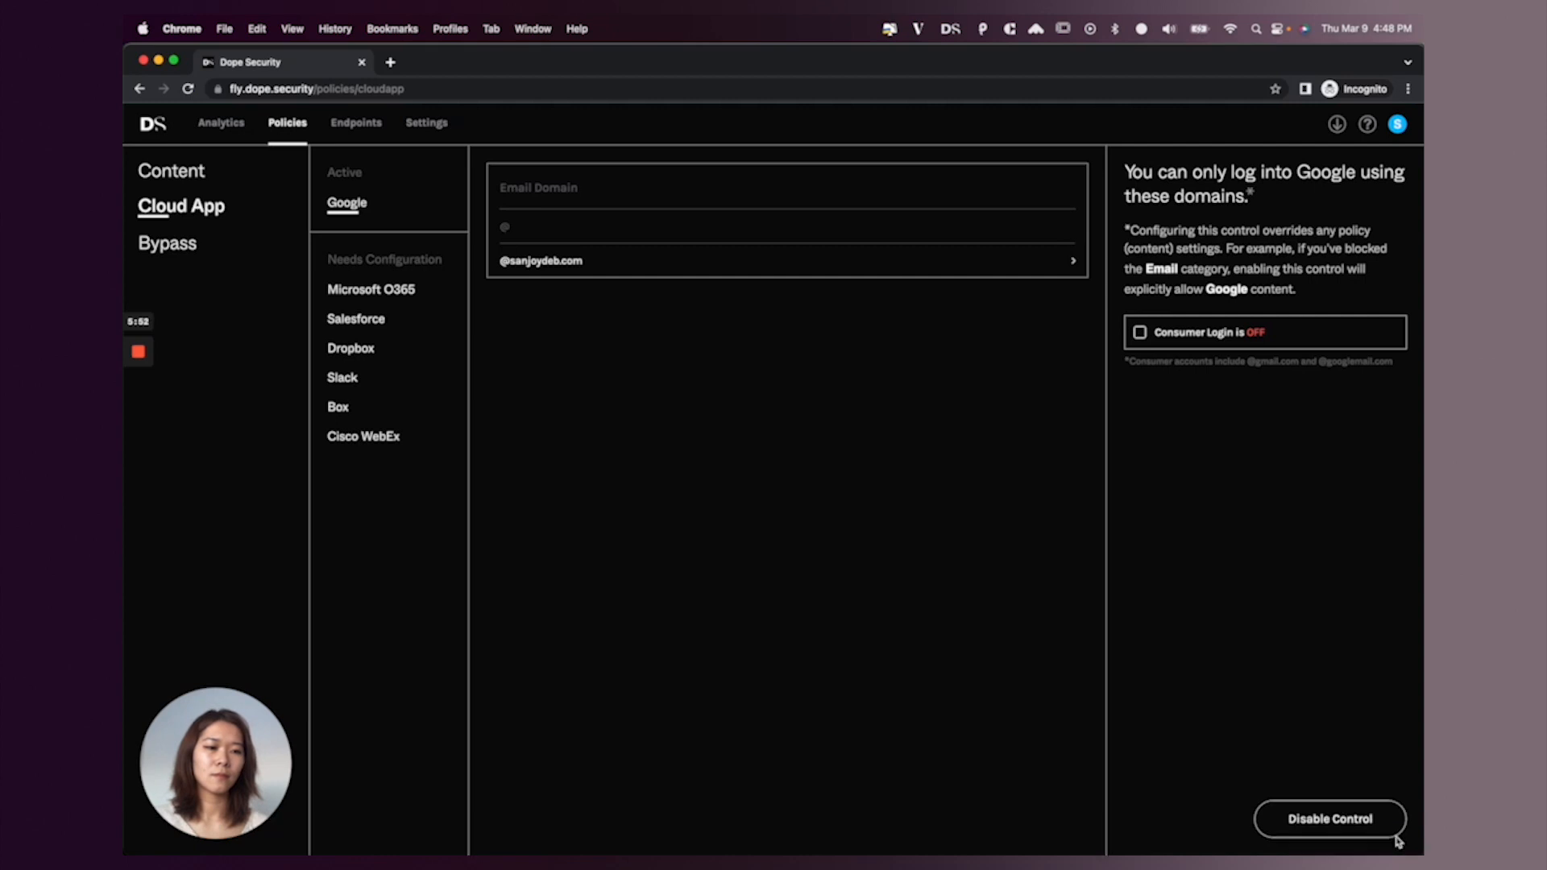